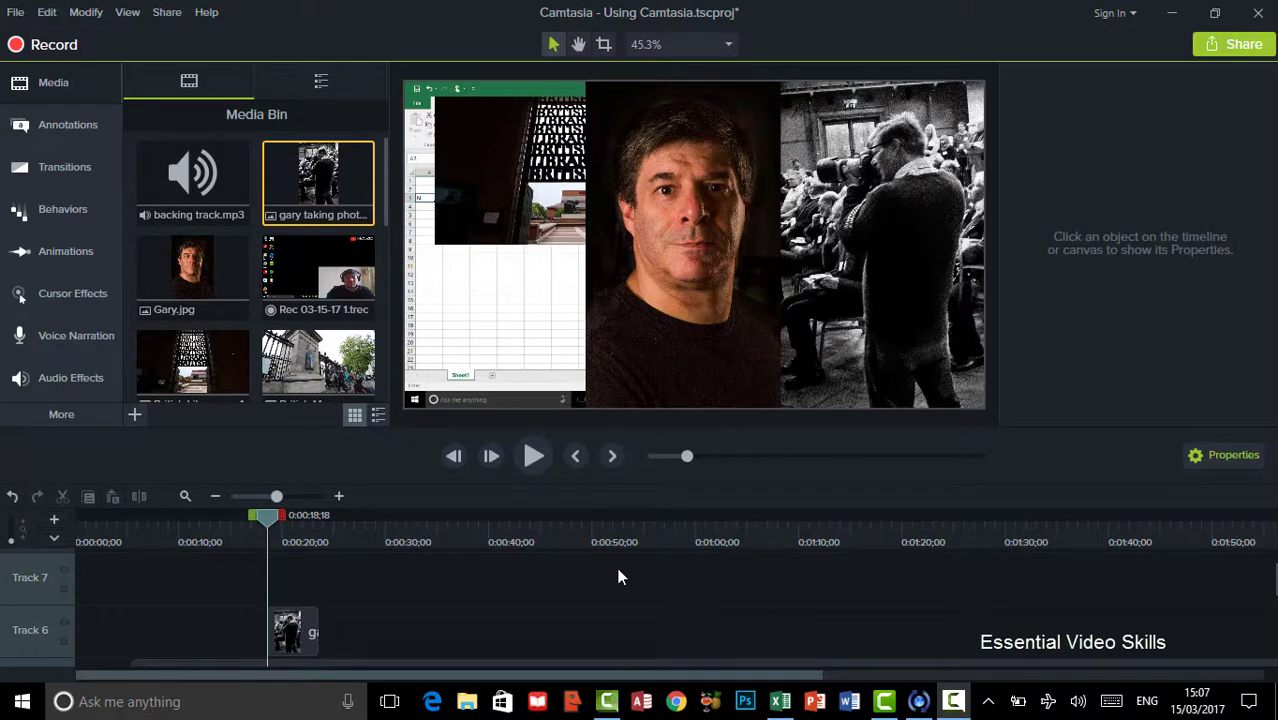
Delete all the clips on the tracks above Track 2, leaving only the camera and screen recordings.
scroll(529, 565, "down", 2)
scroll(529, 565, "up", 2)
left_click_drag(243, 586, 508, 618)
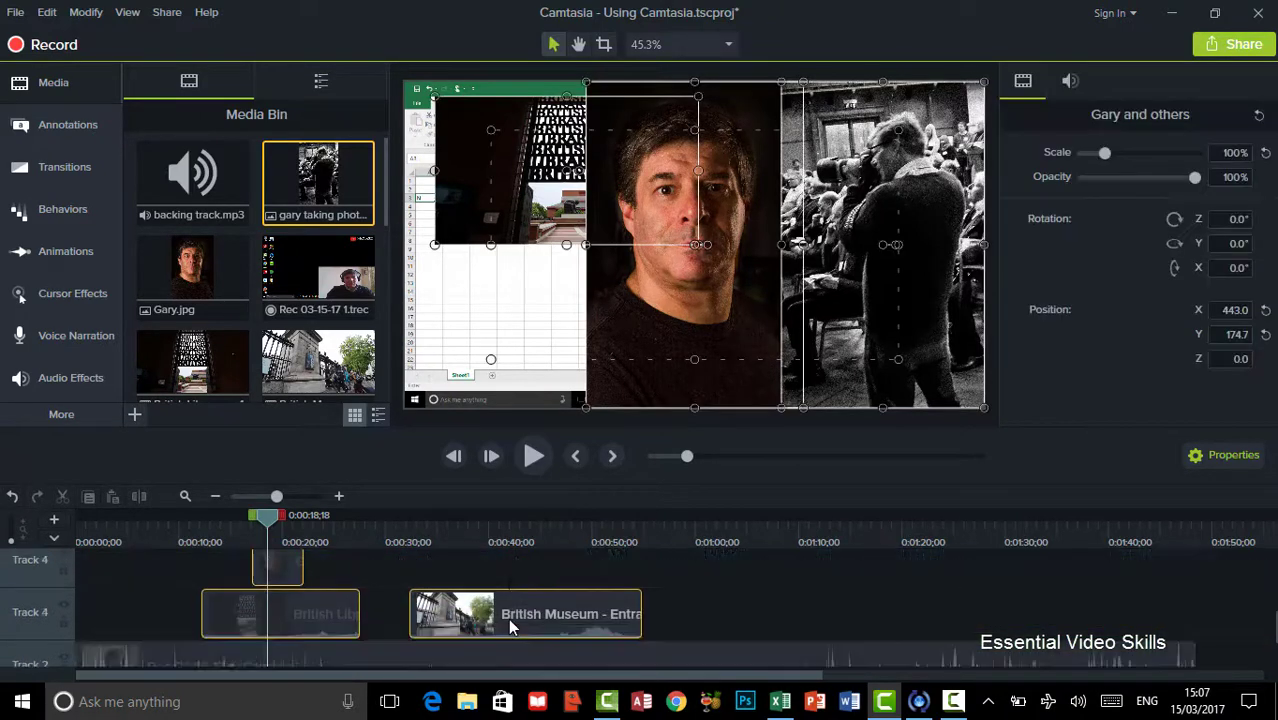
scroll(508, 618, "down", 1)
right_click(482, 572)
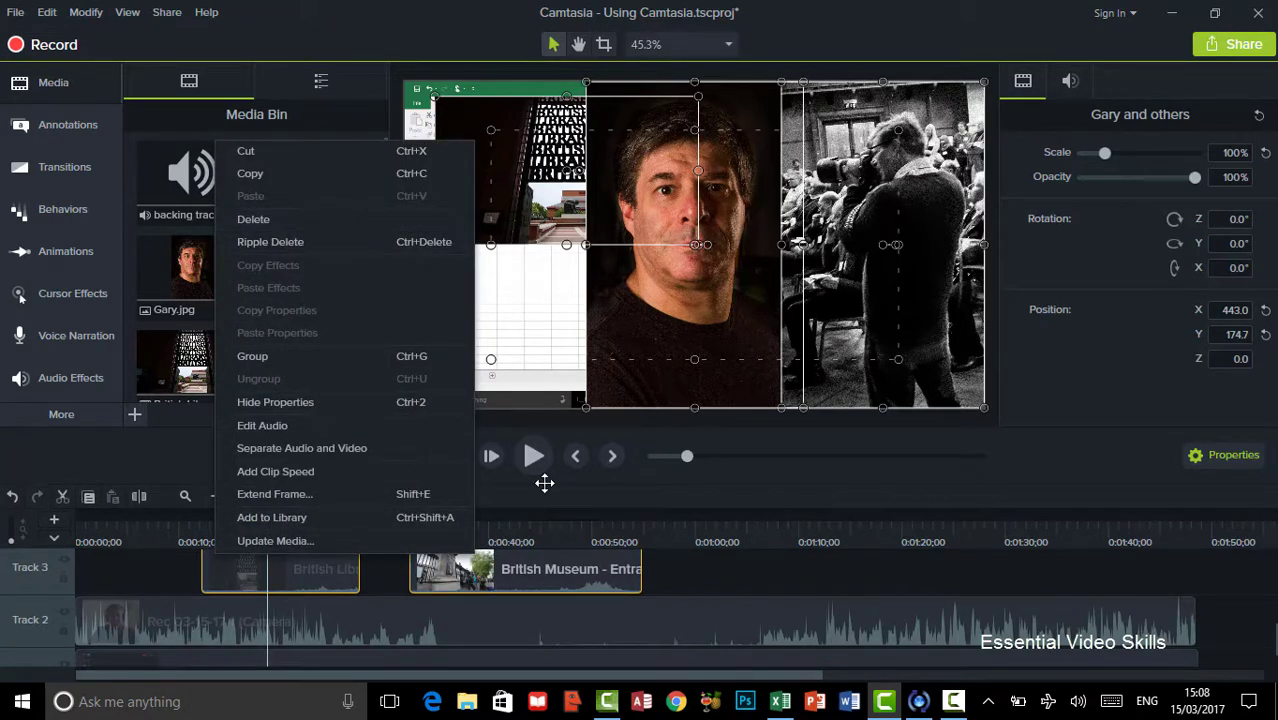
left_click(300, 219)
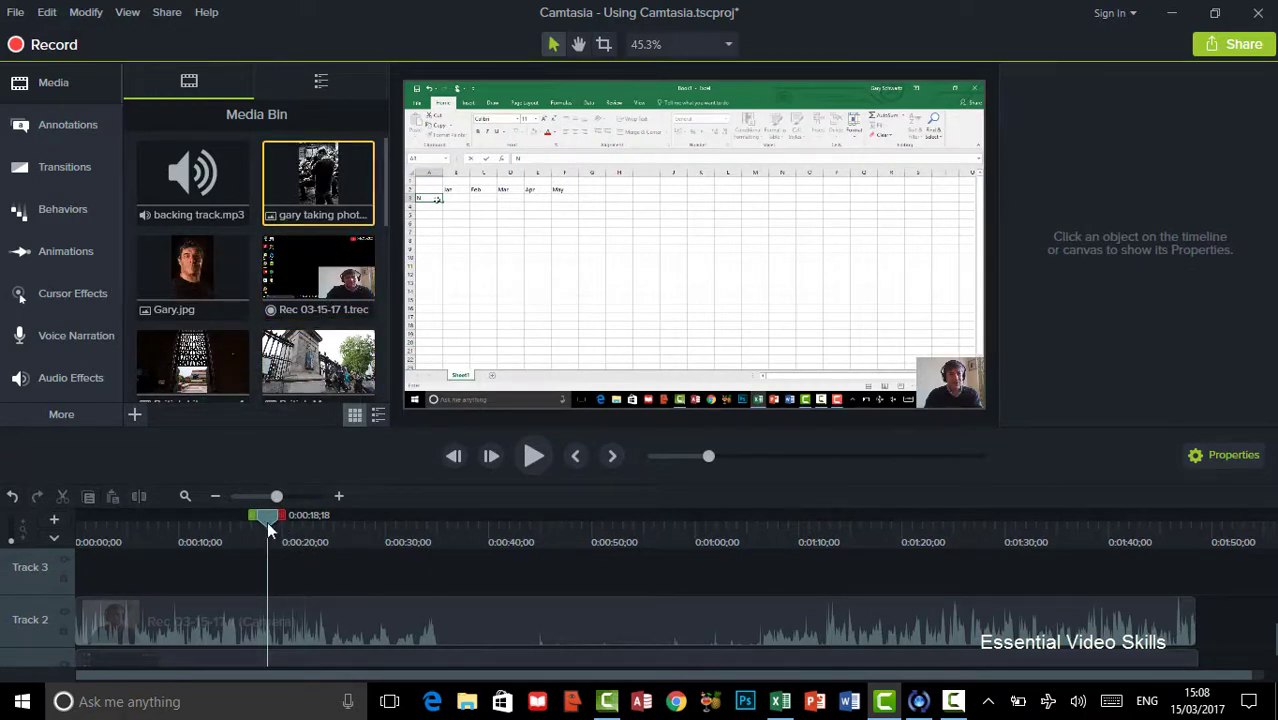
Return the playhead to the start and trim the beginning of the Track 2 camera clip to 00:00:04;08.
left_click_drag(129, 527, 65, 529)
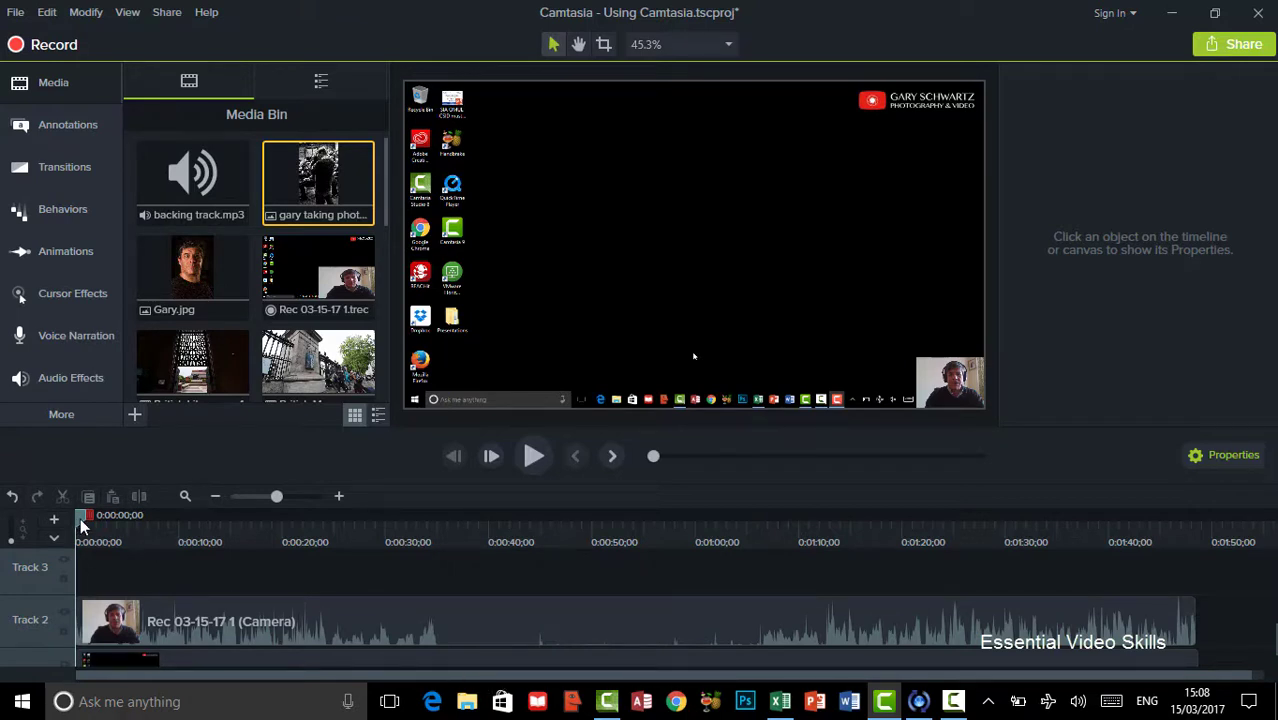
scroll(250, 577, "down", 1)
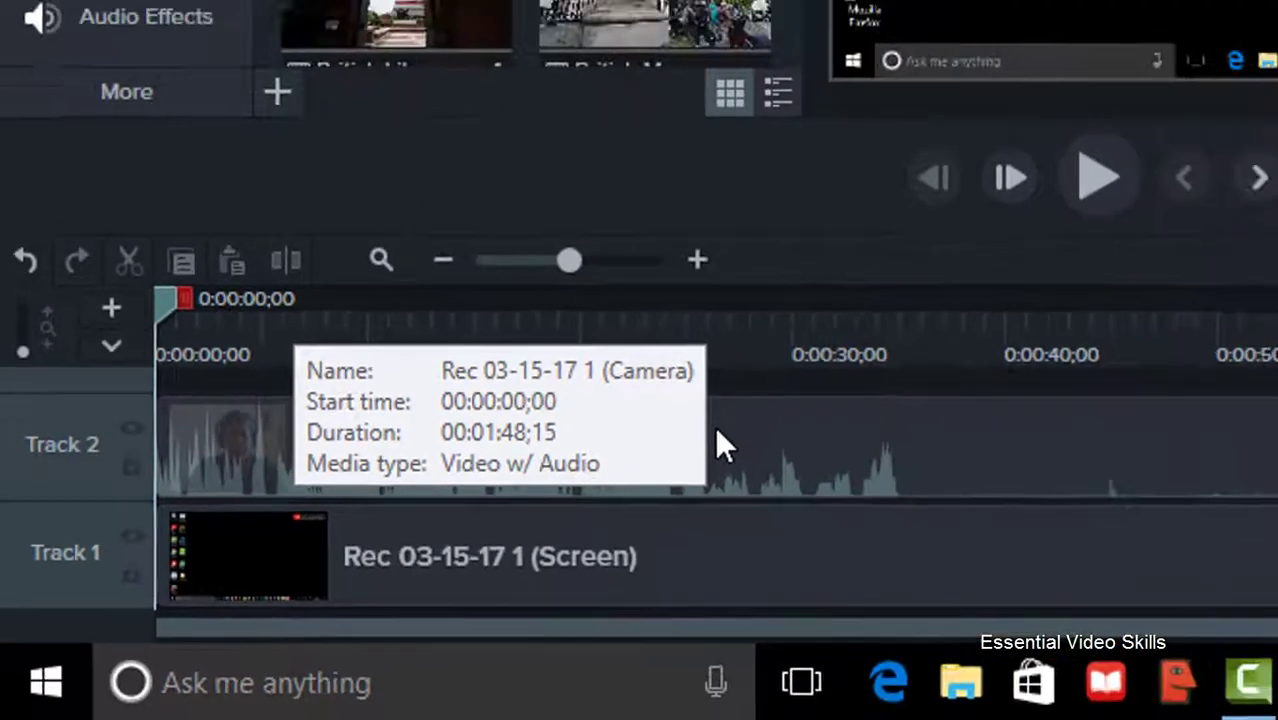
left_click(915, 375)
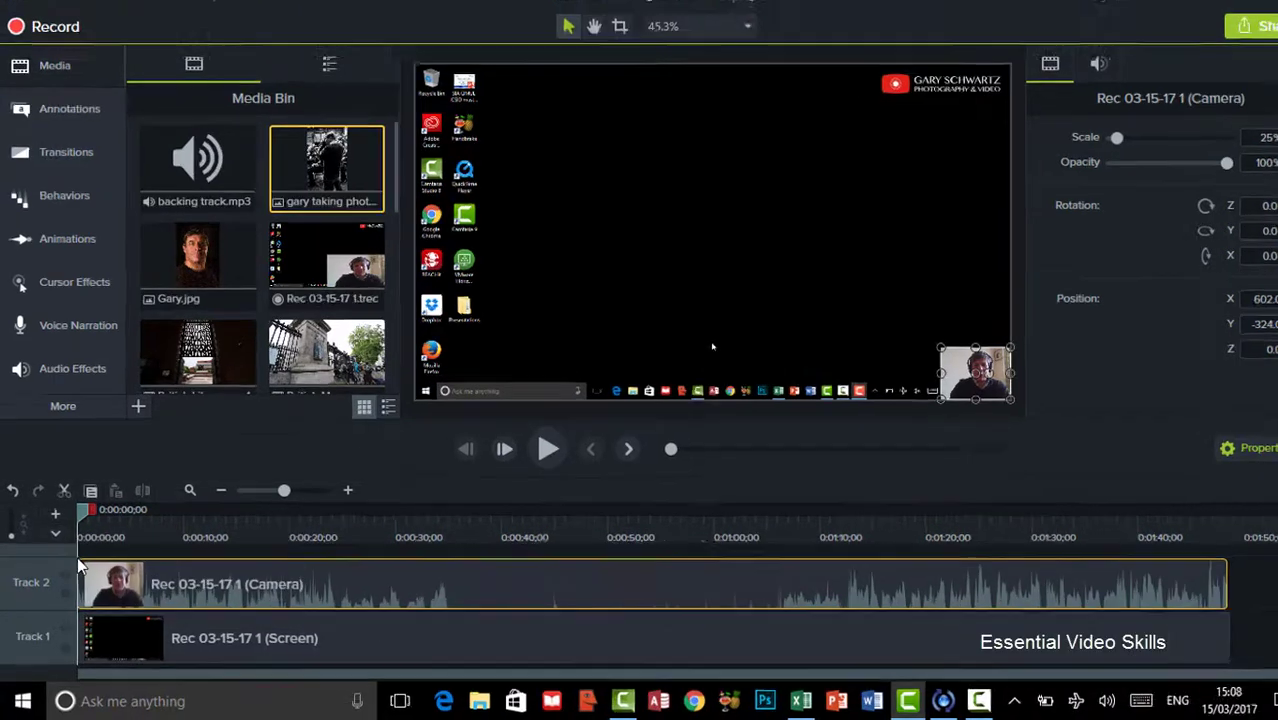
left_click_drag(75, 565, 162, 574)
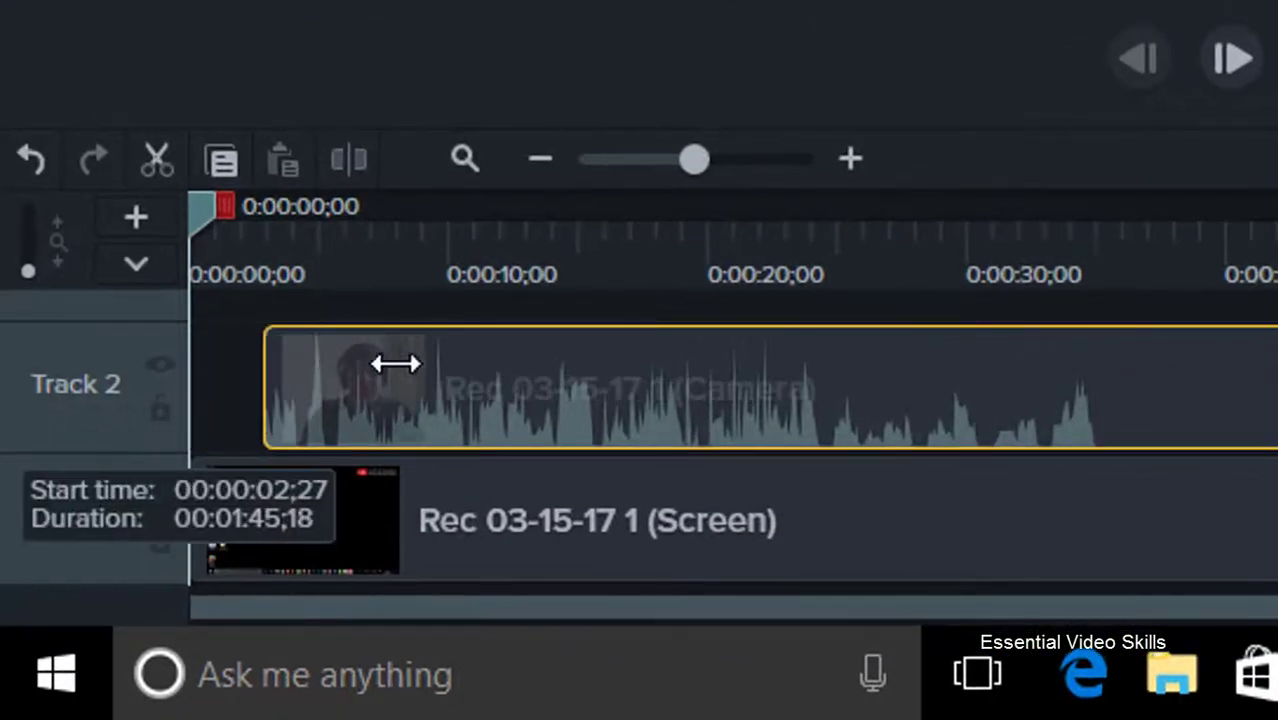
left_click_drag(395, 364, 428, 391)
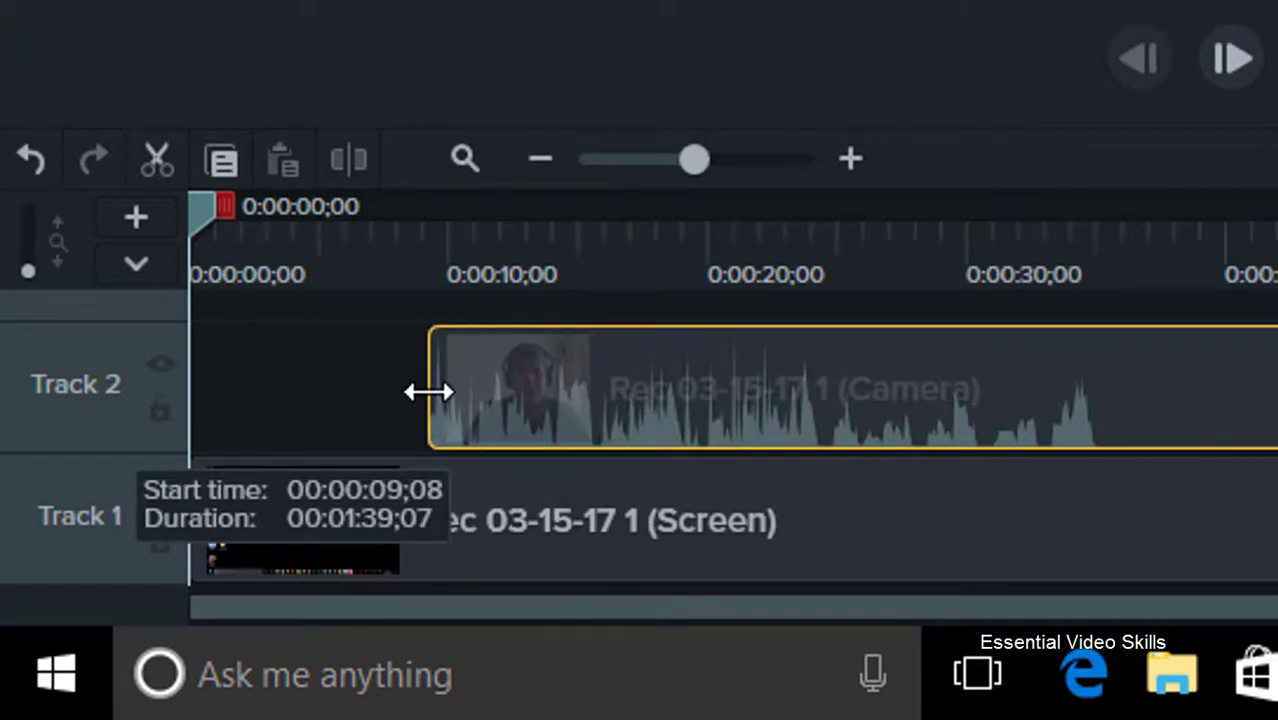
left_click_drag(428, 392, 426, 392)
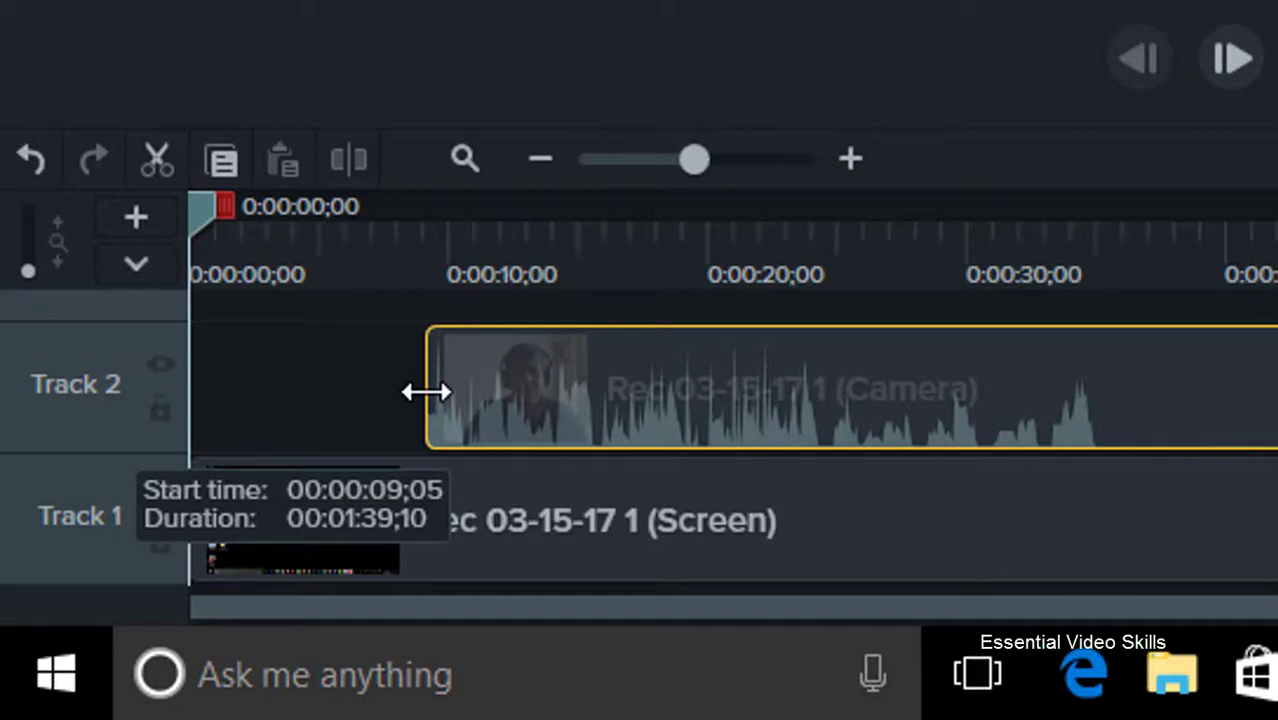
left_click_drag(426, 392, 300, 380)
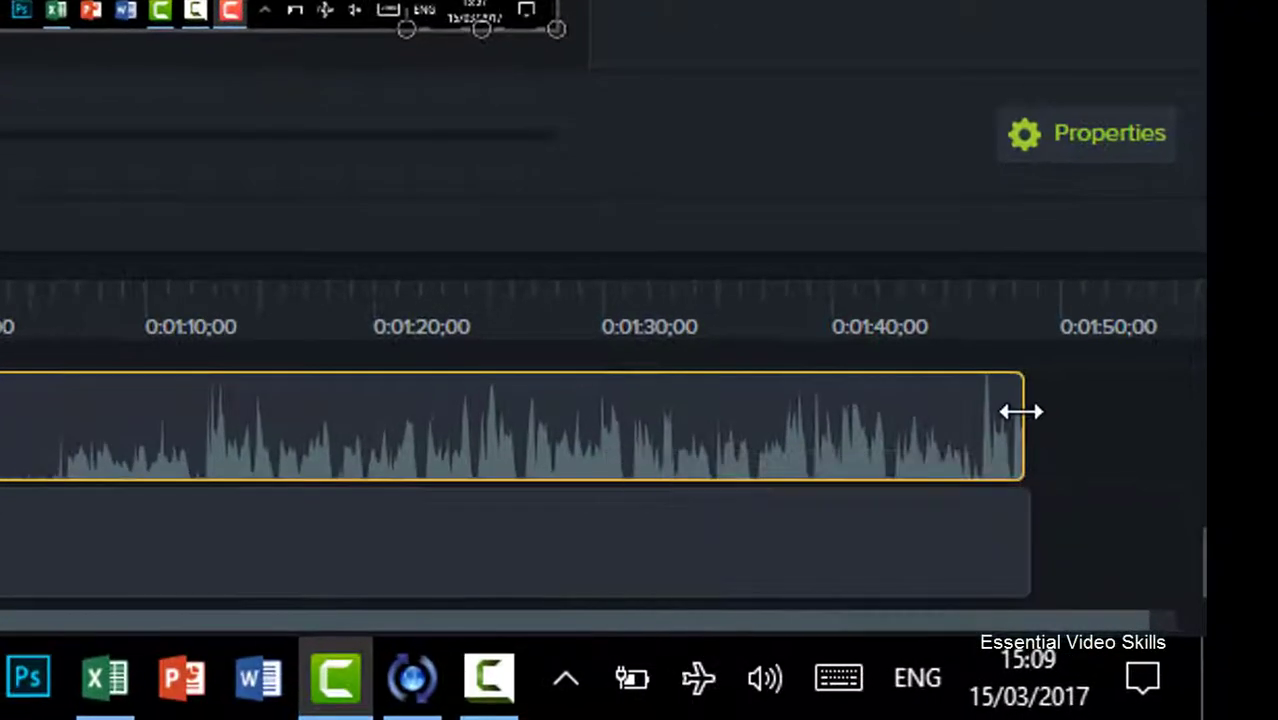
Try trimming the end of the camera clip, then extend both of its ends back to full length.
mouse_move(1020, 411)
left_mouse_down()
mouse_move(759, 425)
mouse_move(220, 422)
mouse_move(1017, 421)
left_mouse_up()
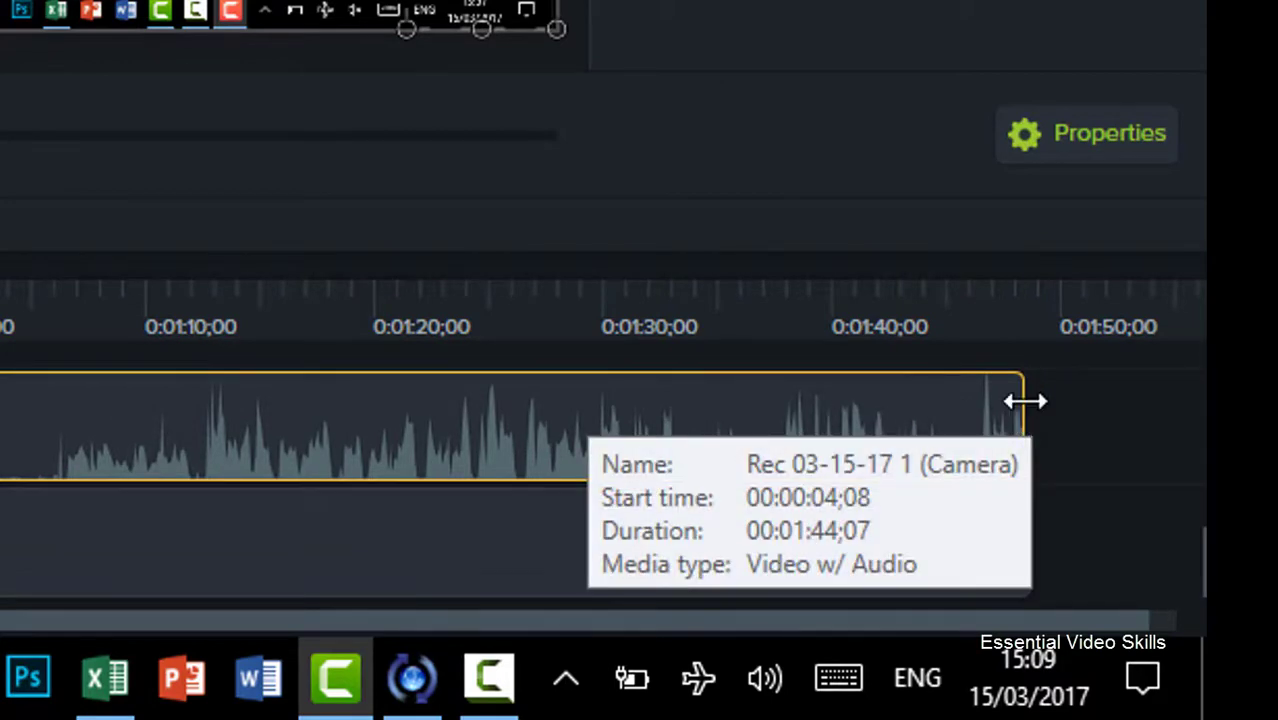
left_click_drag(896, 403, 1014, 403)
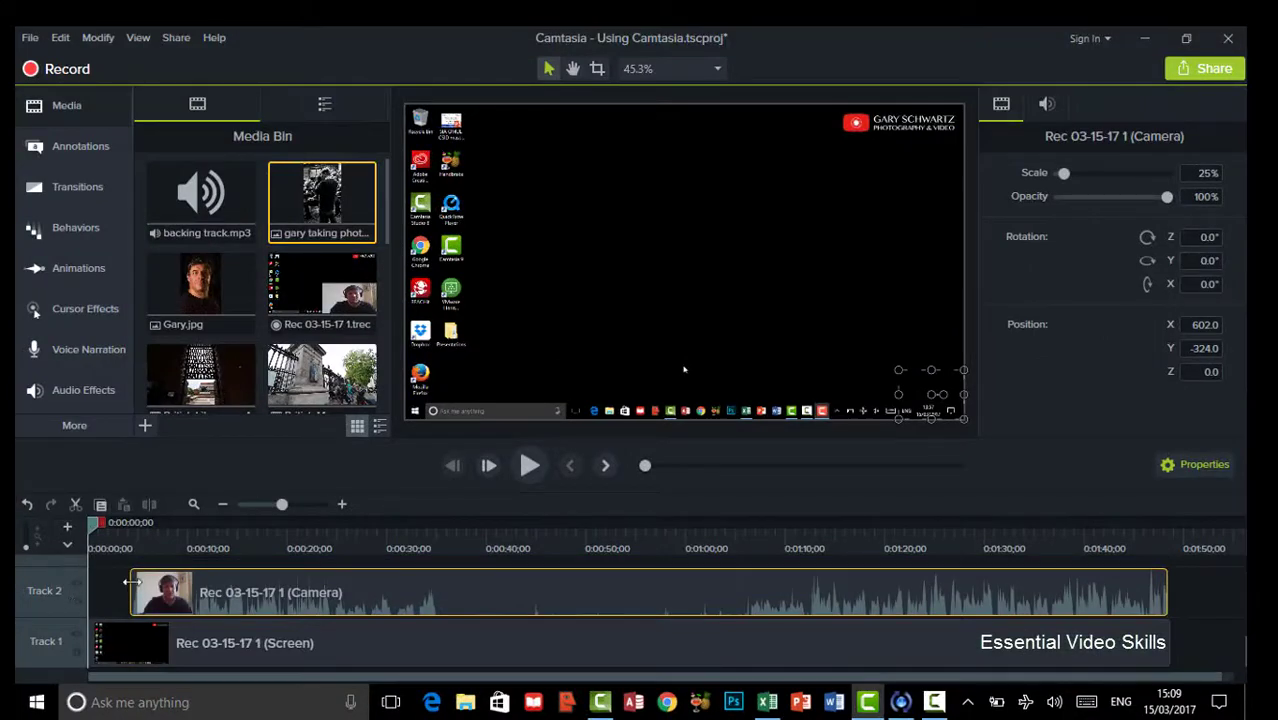
left_click_drag(117, 583, 92, 588)
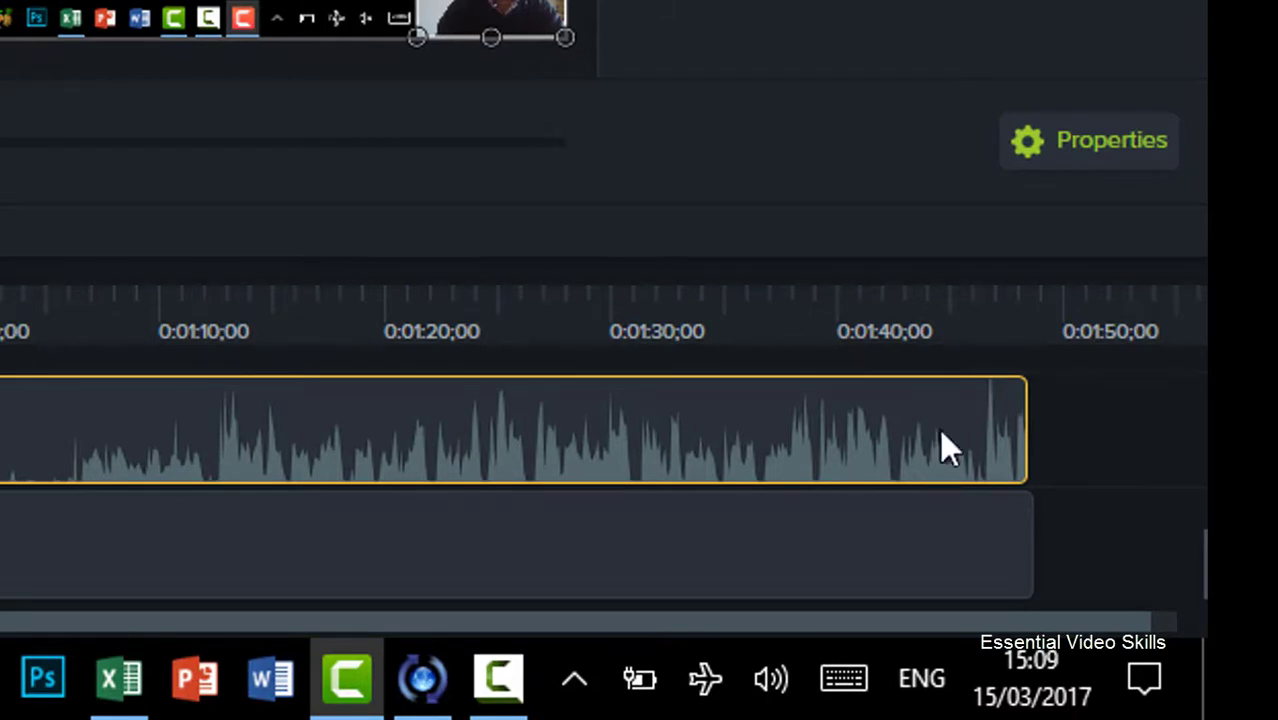
Trim the start of the camera and screen clips together to 00:00:30;25, then extend both back to full length.
left_click_drag(1105, 425, 761, 541)
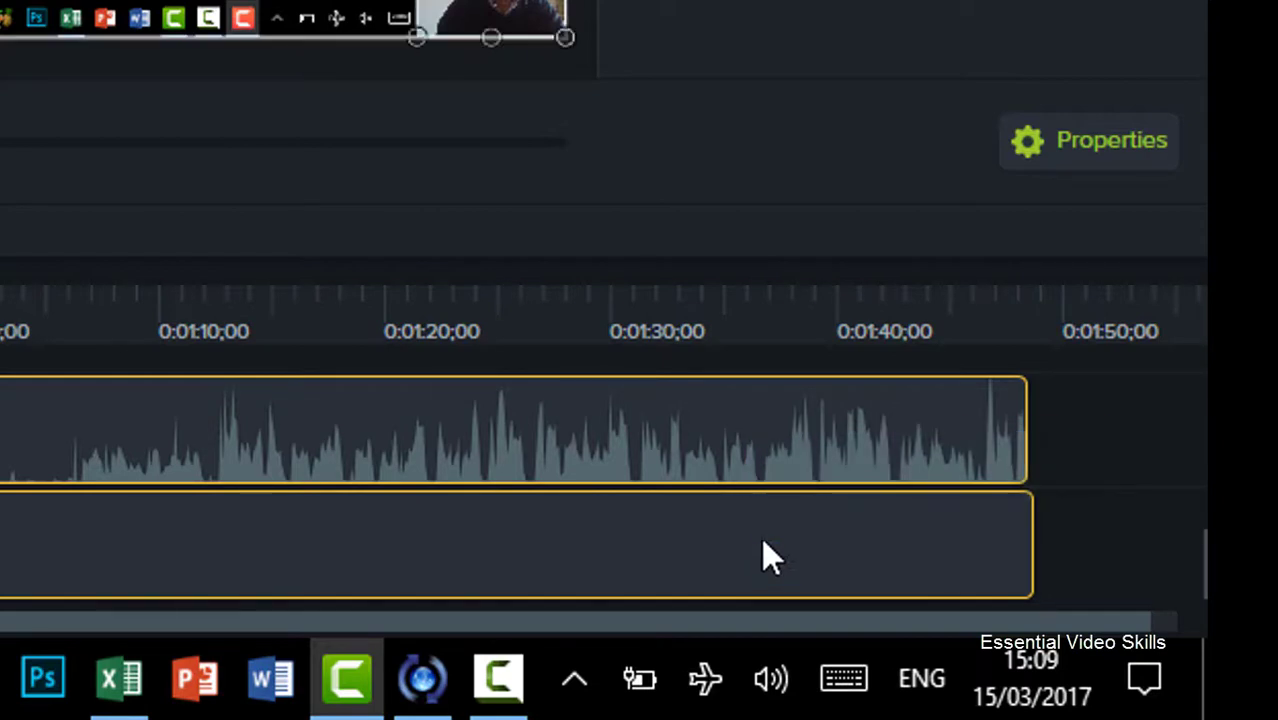
left_click(1090, 432)
left_click(701, 441)
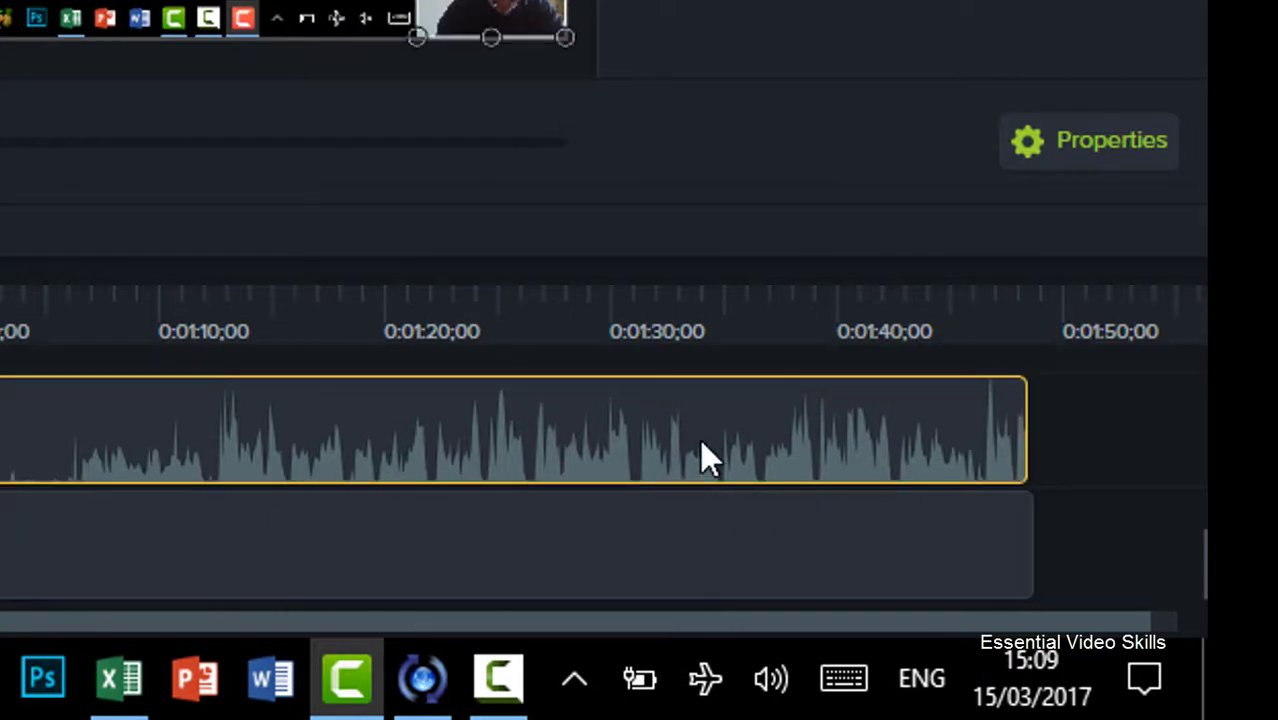
left_click(167, 570, "ctrl")
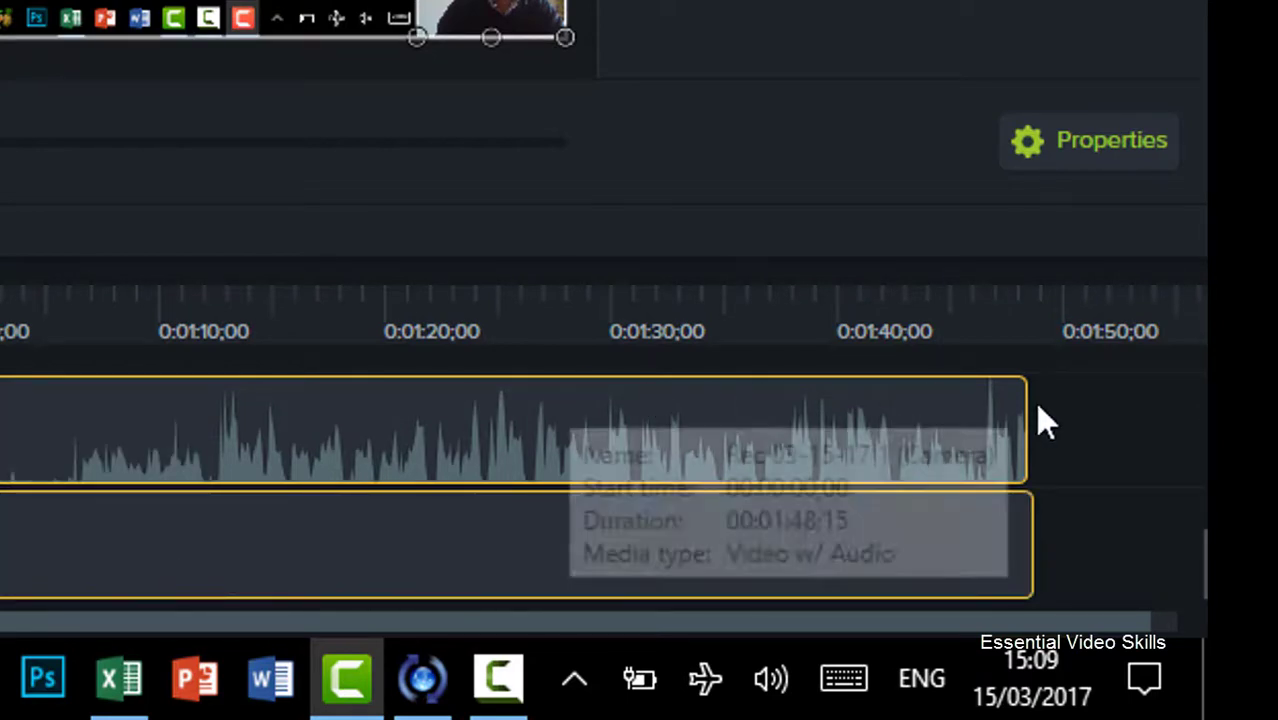
left_click_drag(1022, 408, 1128, 409)
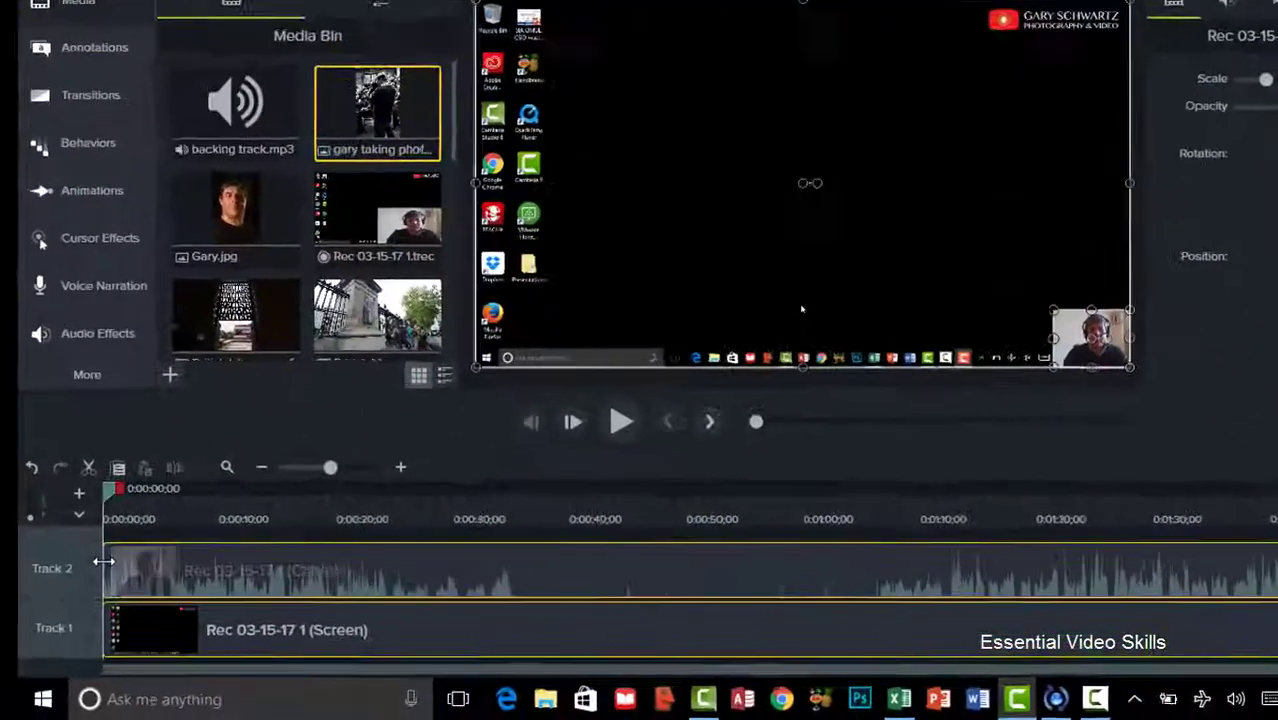
left_click_drag(106, 560, 471, 490)
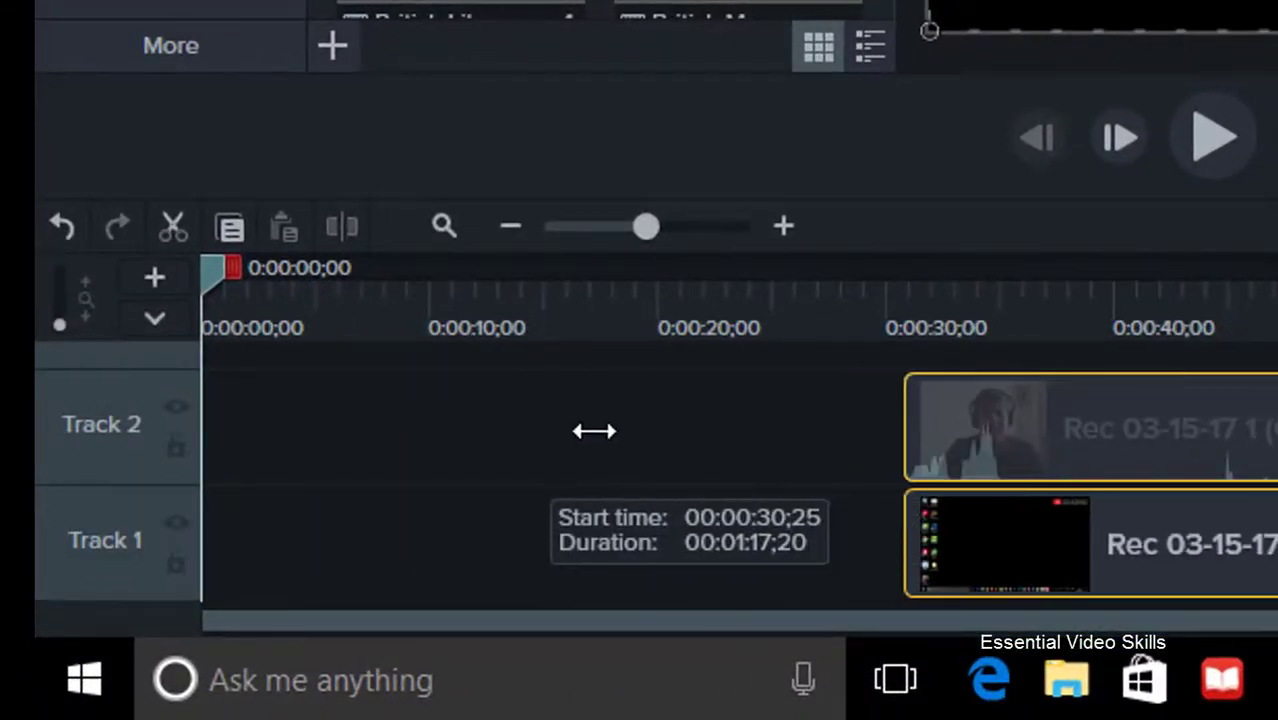
left_click_drag(594, 431, 126, 422)
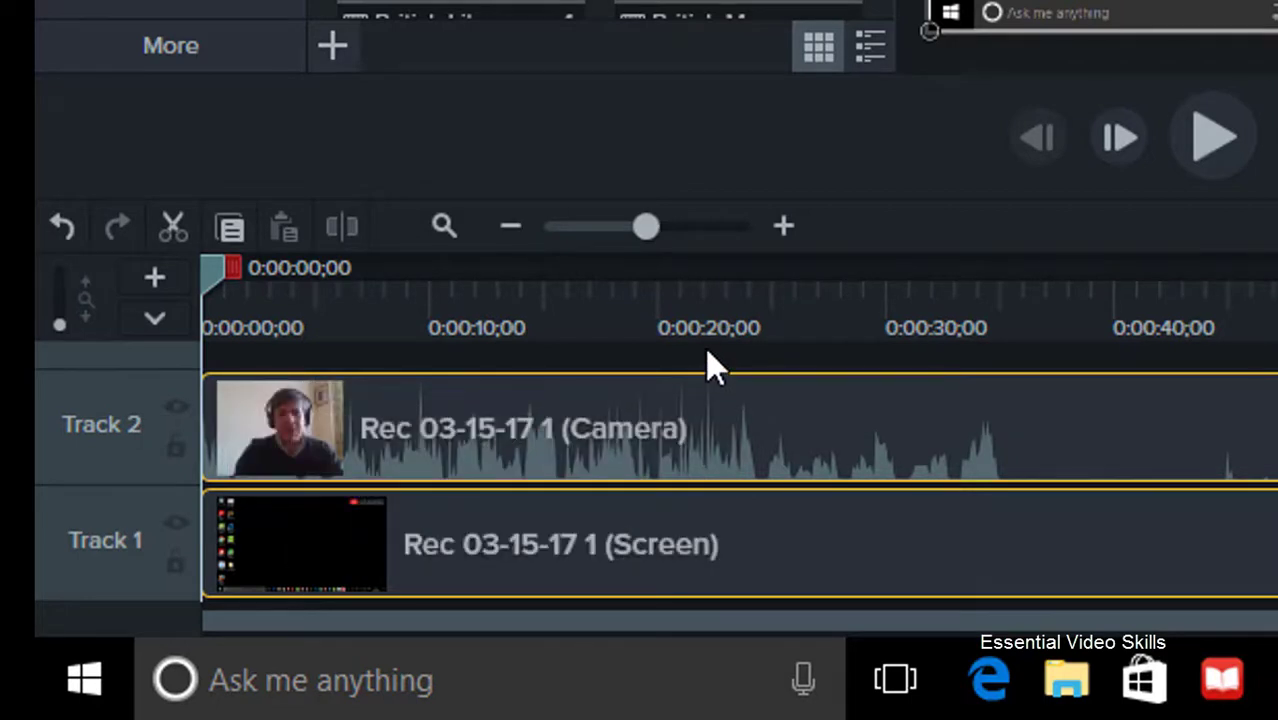
left_click(707, 352)
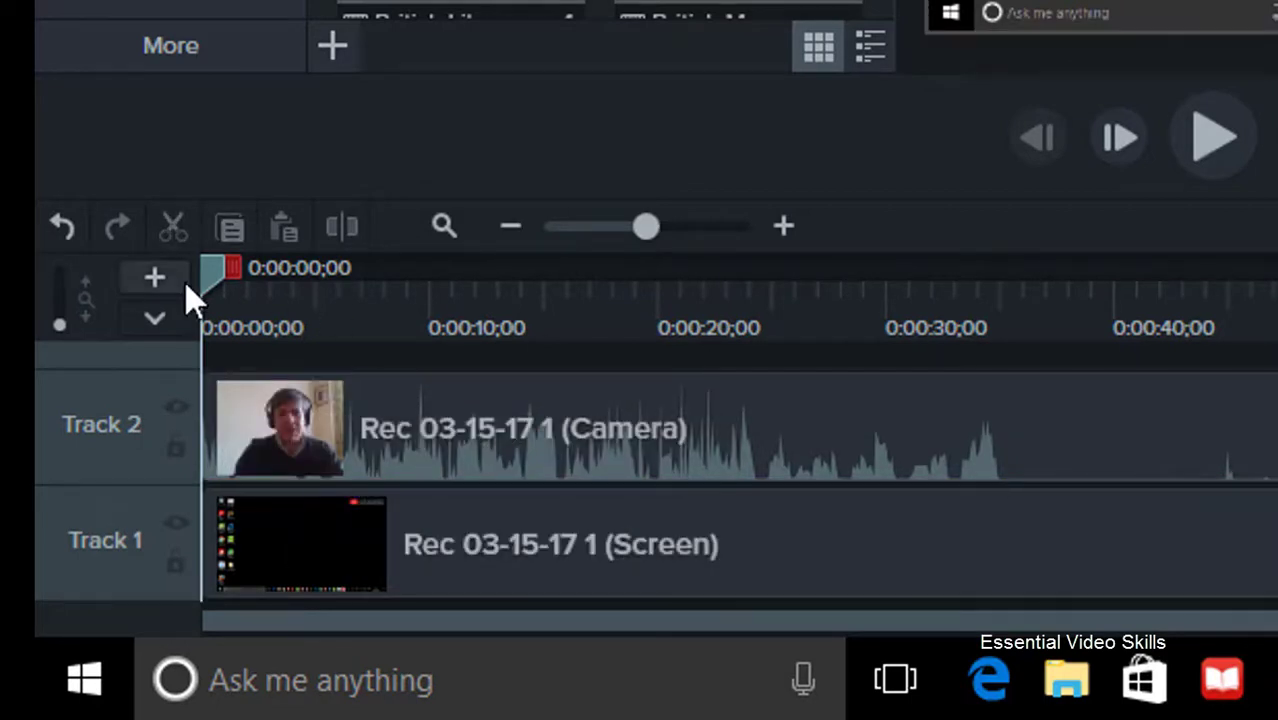
Split all tracks at 0:00:07;16 on the timeline.
left_click_drag(212, 266, 380, 300)
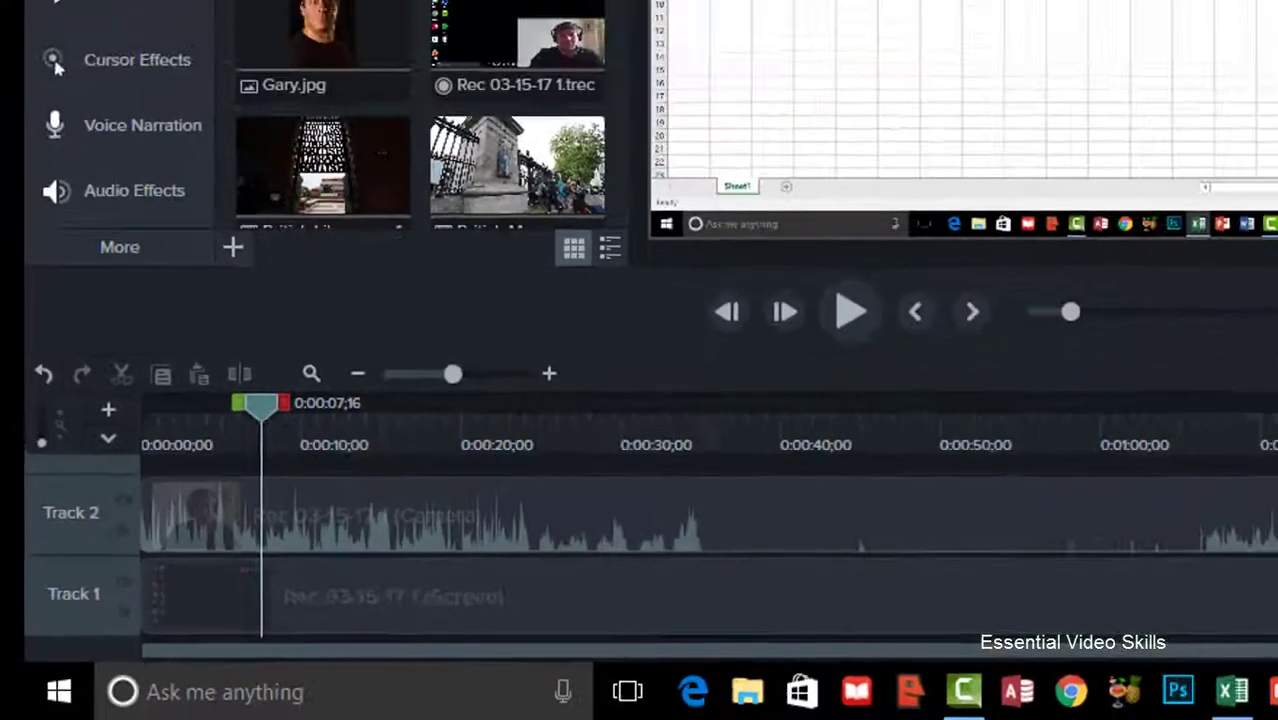
left_click(57, 30)
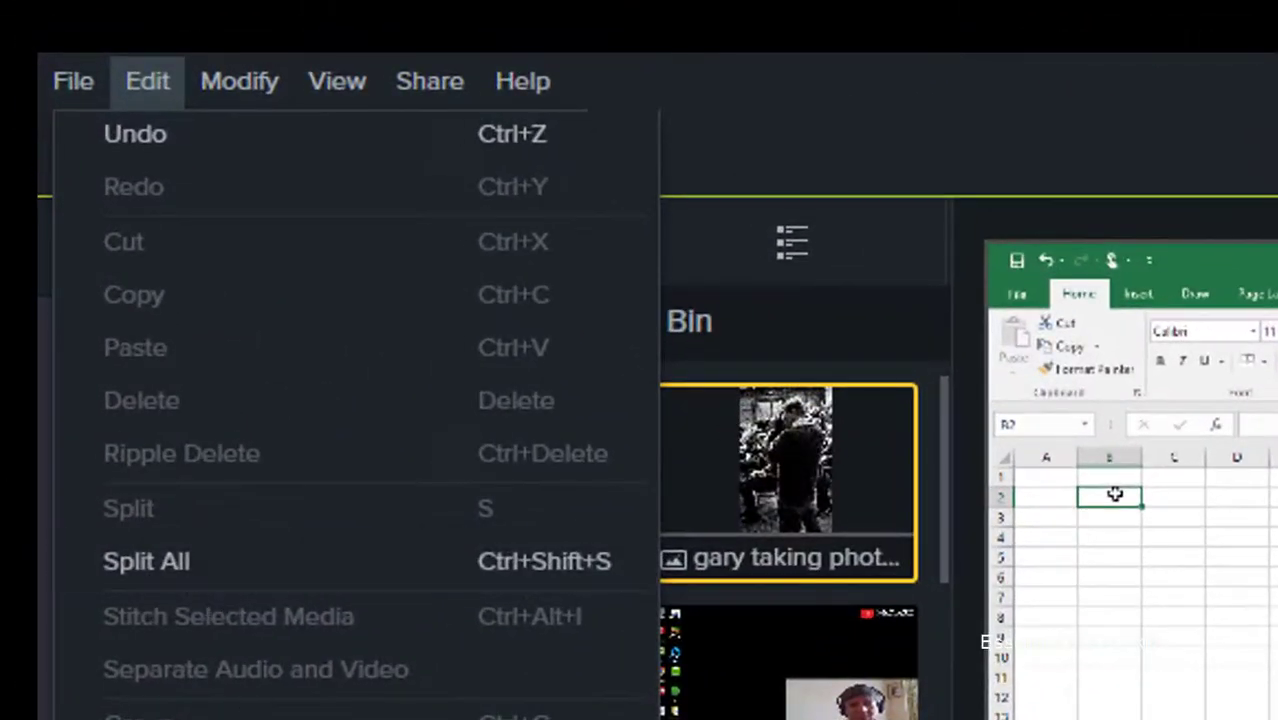
left_click(75, 545)
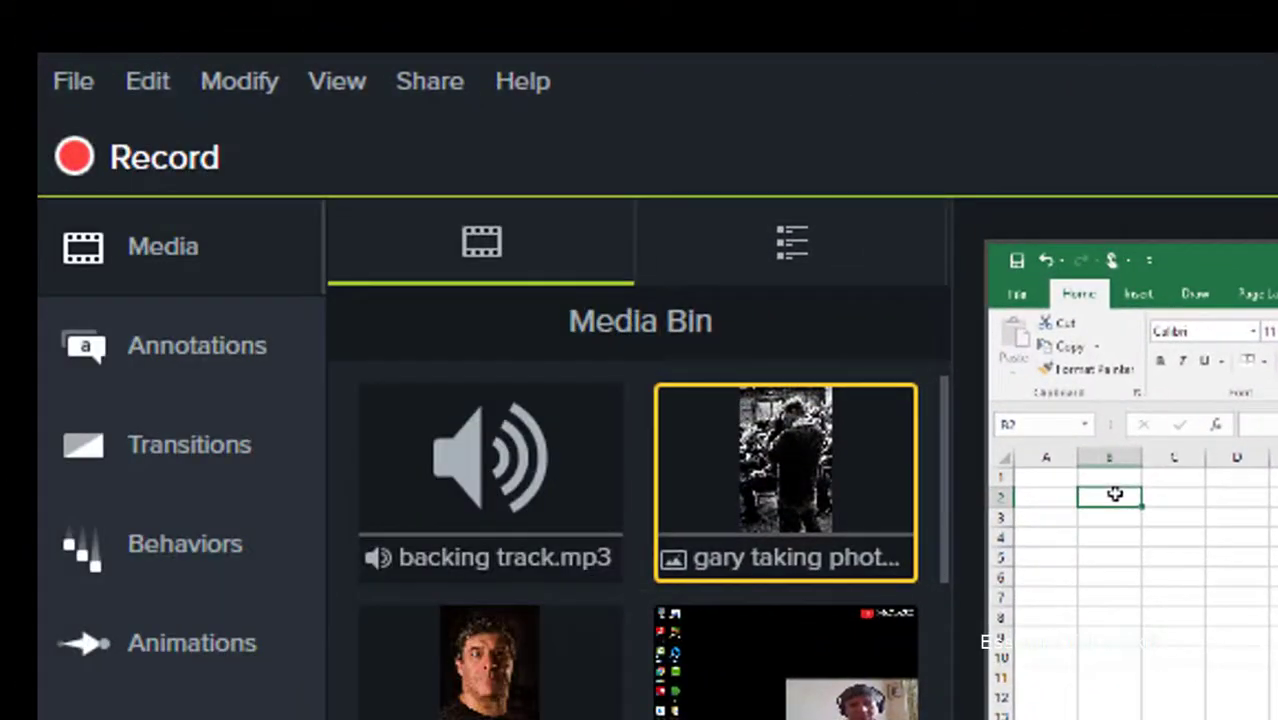
left_click(138, 74)
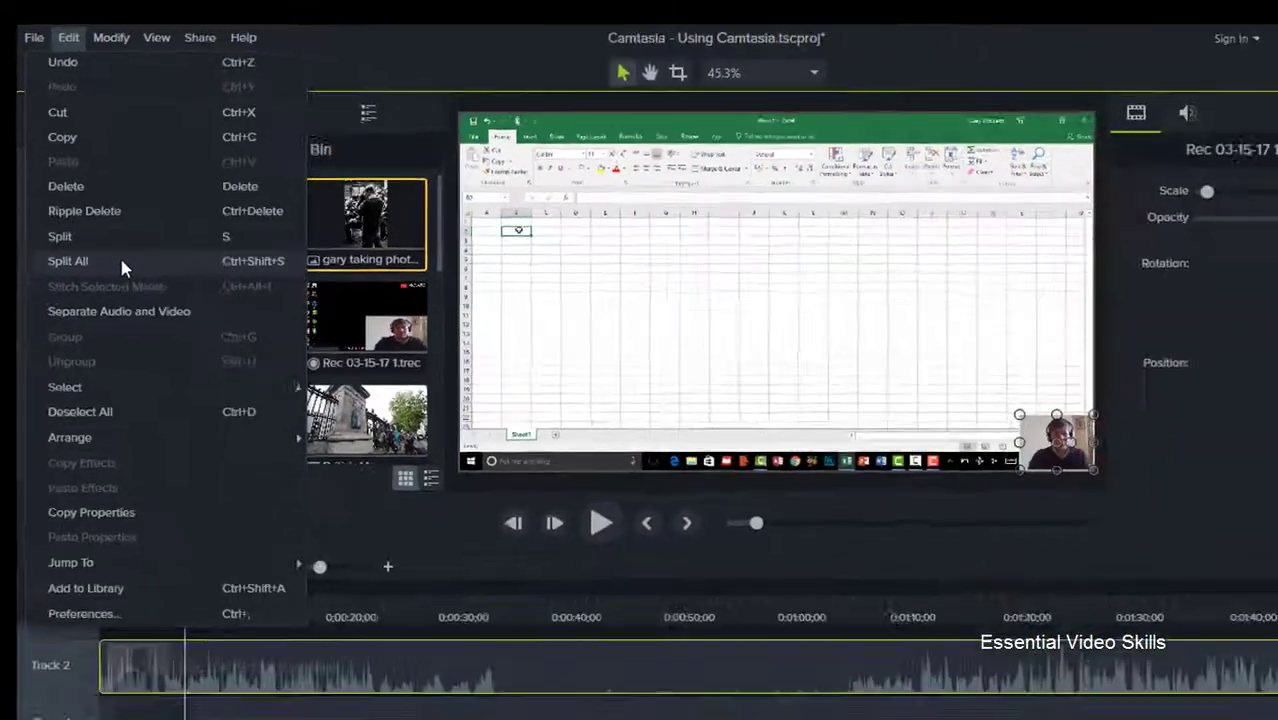
Select each camera and screen piece on either side of the split in turn to check the cut.
left_click(268, 570)
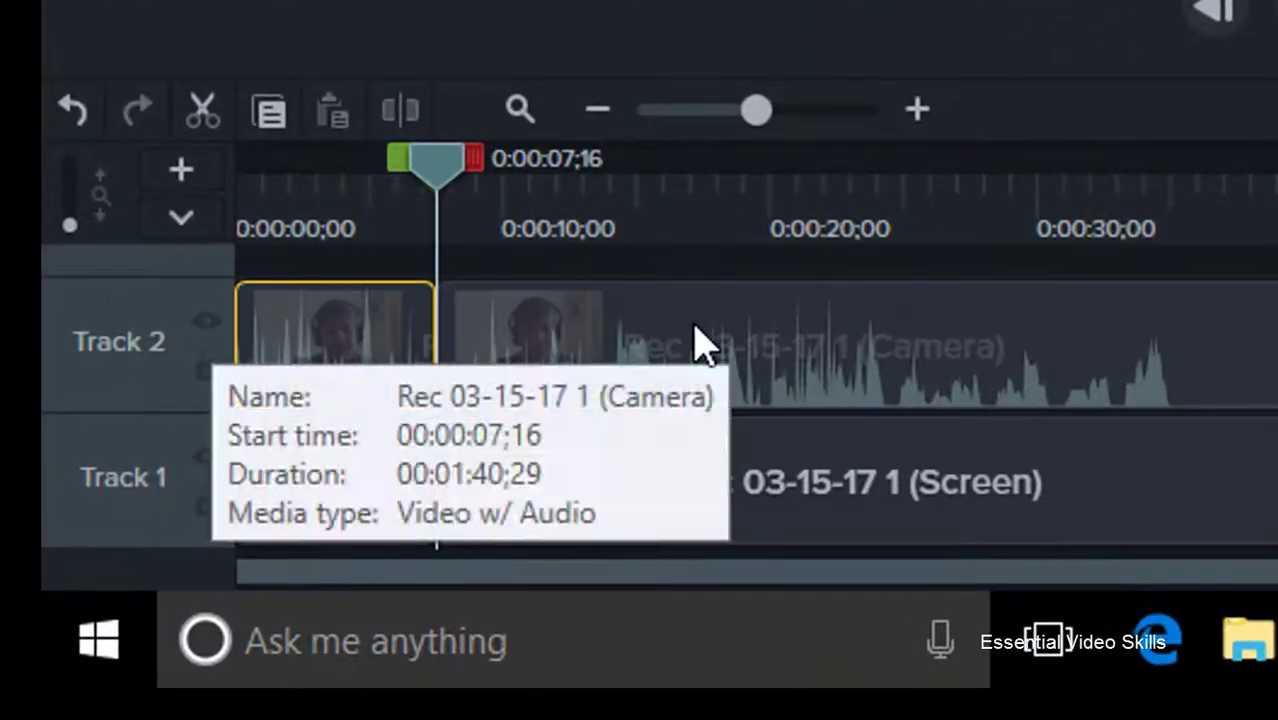
left_click(257, 578)
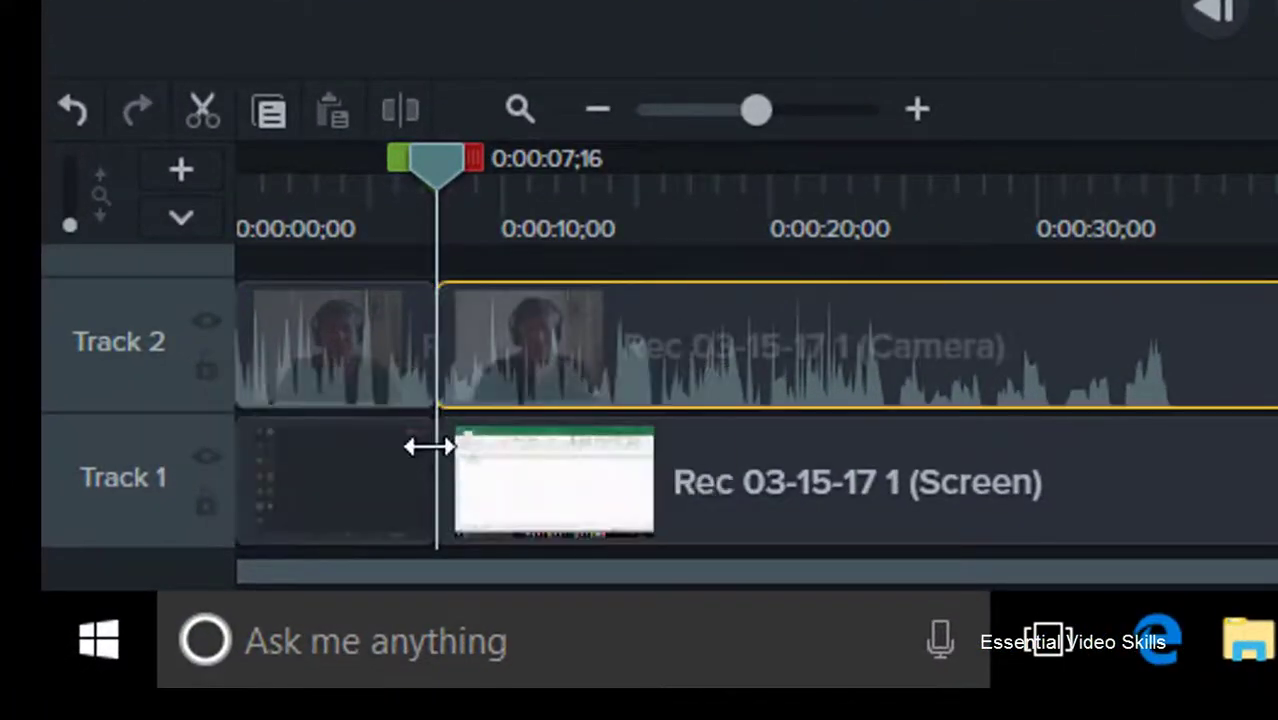
left_click(354, 485)
left_click(585, 491)
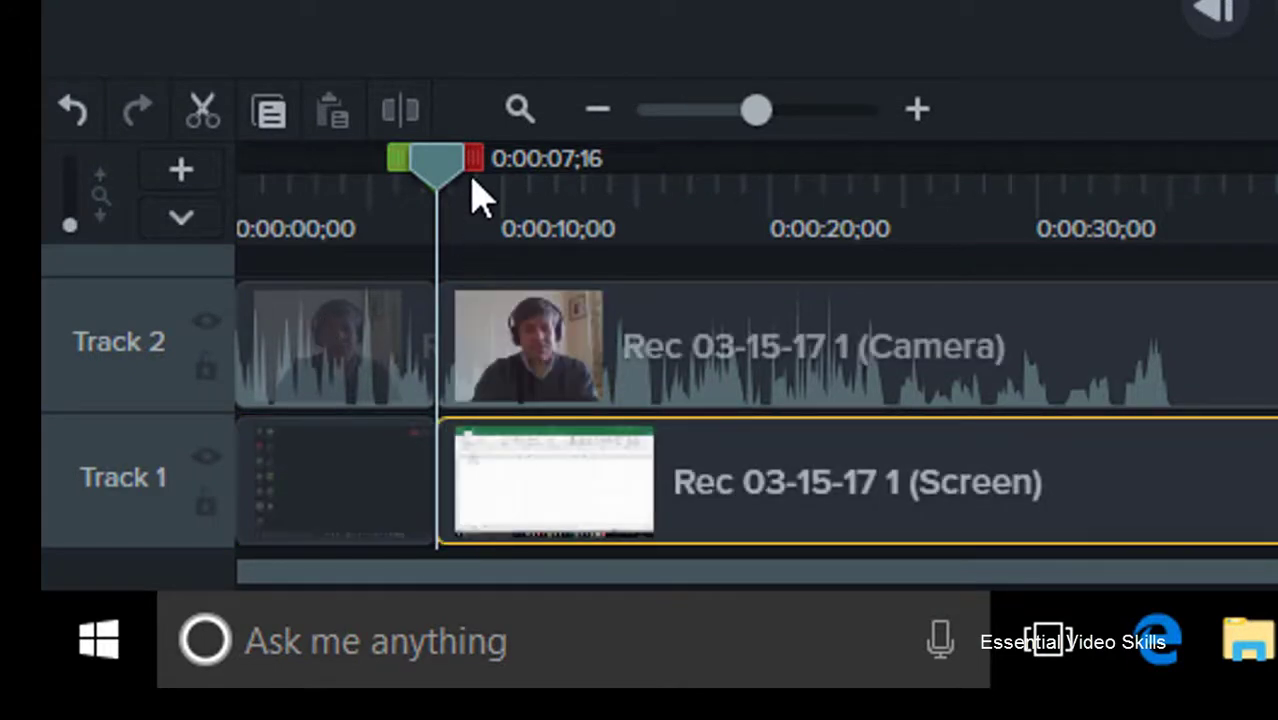
Delete the camera and screen pieces that come before the split at 0:00:07;16.
left_click(365, 372)
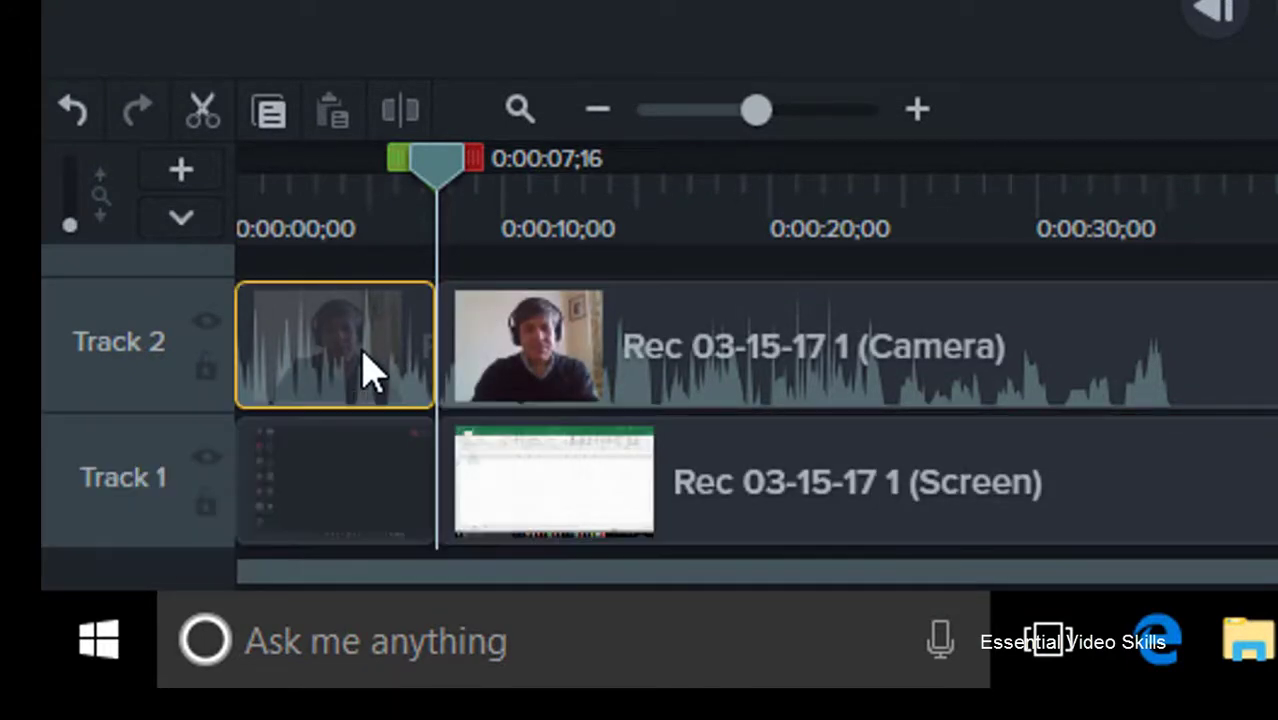
key("Delete")
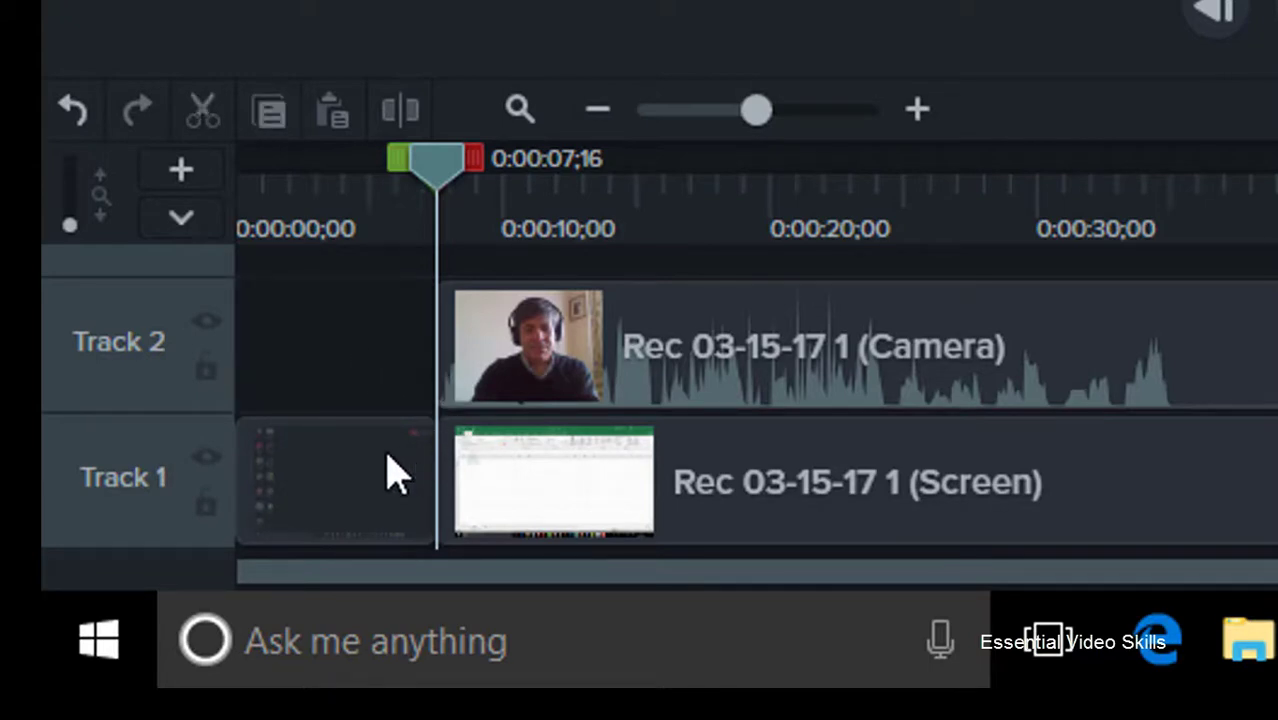
left_click(388, 473)
key("Delete")
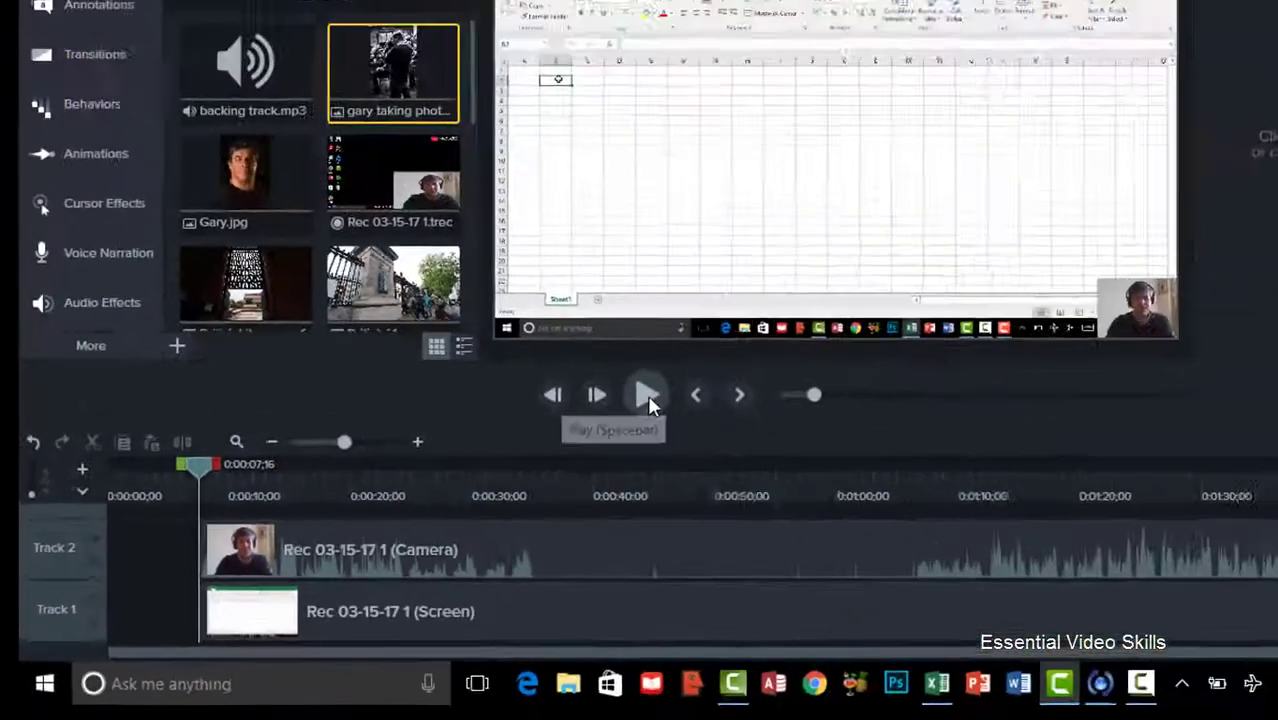
Preview the recording from the cut, pause it, and step forward frame by frame to 0:00:10;11.
left_click(647, 394)
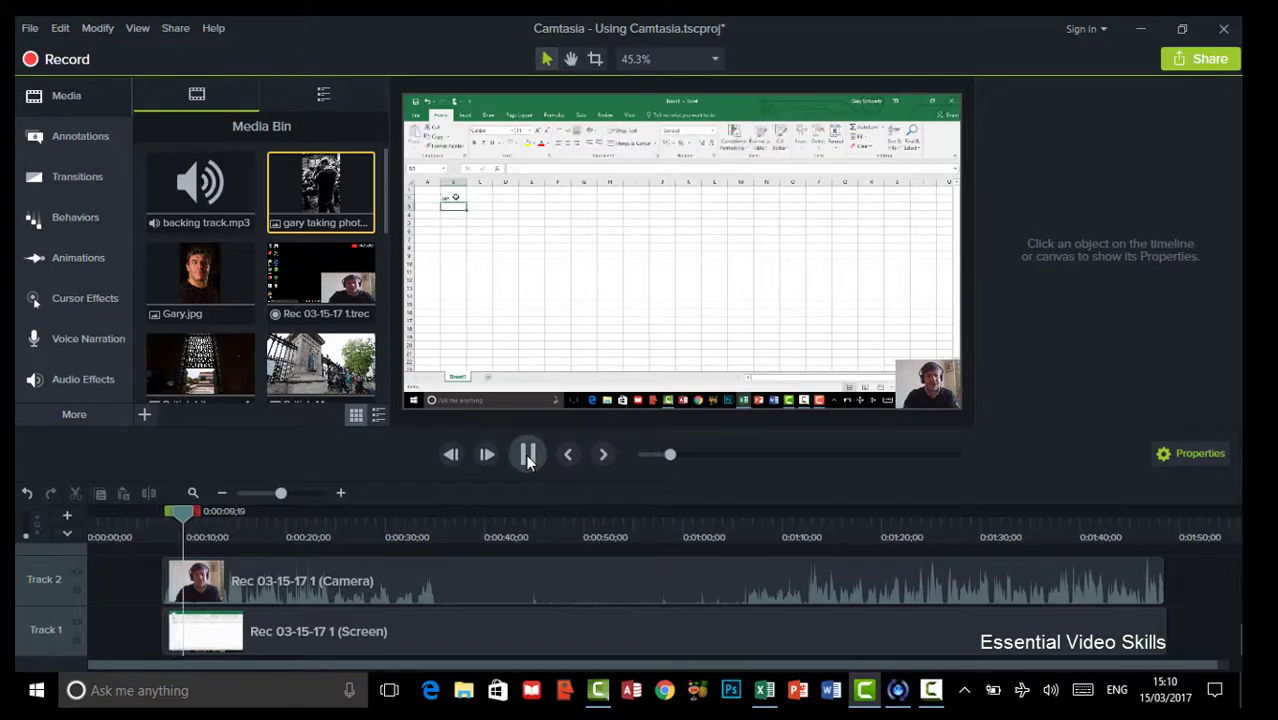
left_click(527, 454)
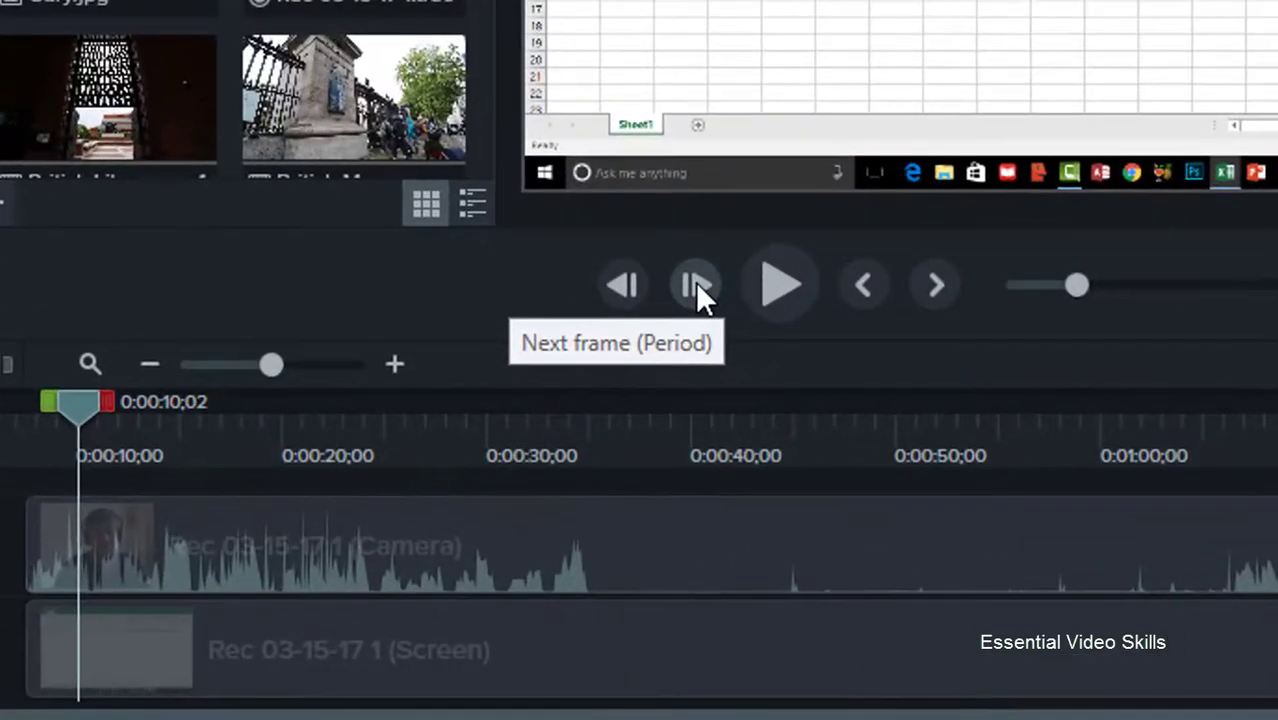
left_click(488, 457)
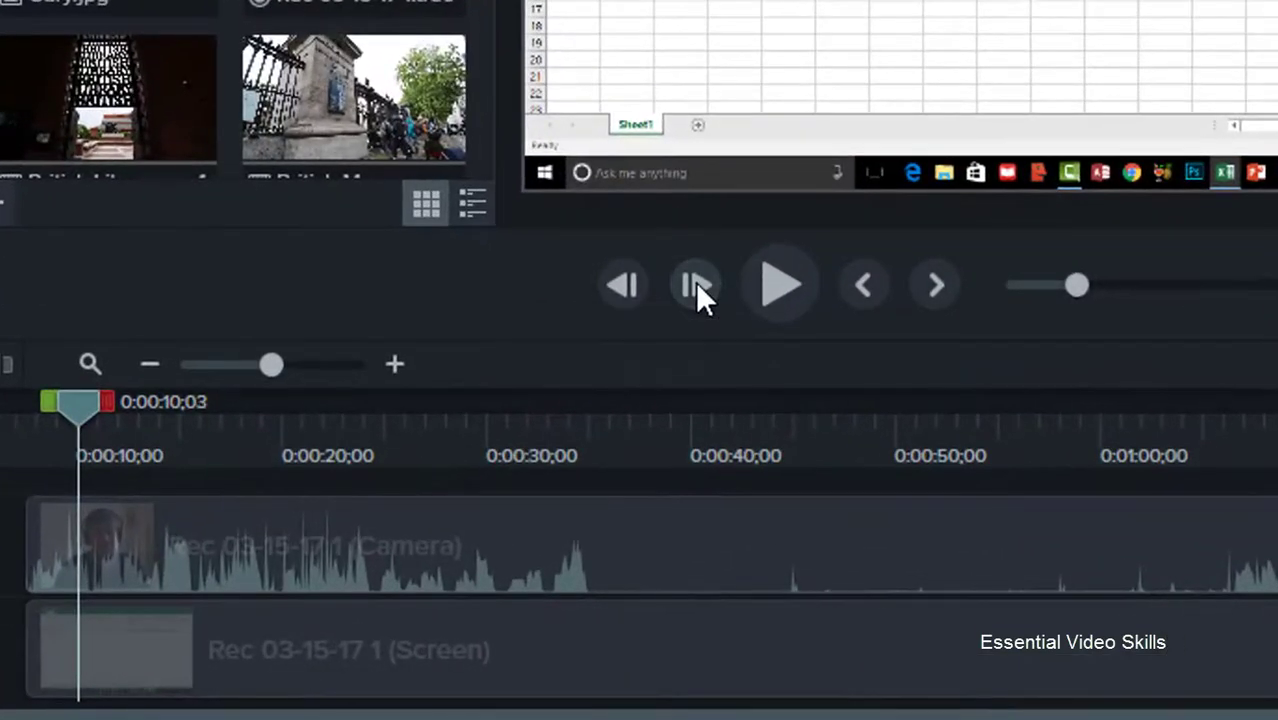
left_click(695, 284)
left_click(695, 284)
left_click(695, 284)
left_click(695, 284)
left_click(695, 284)
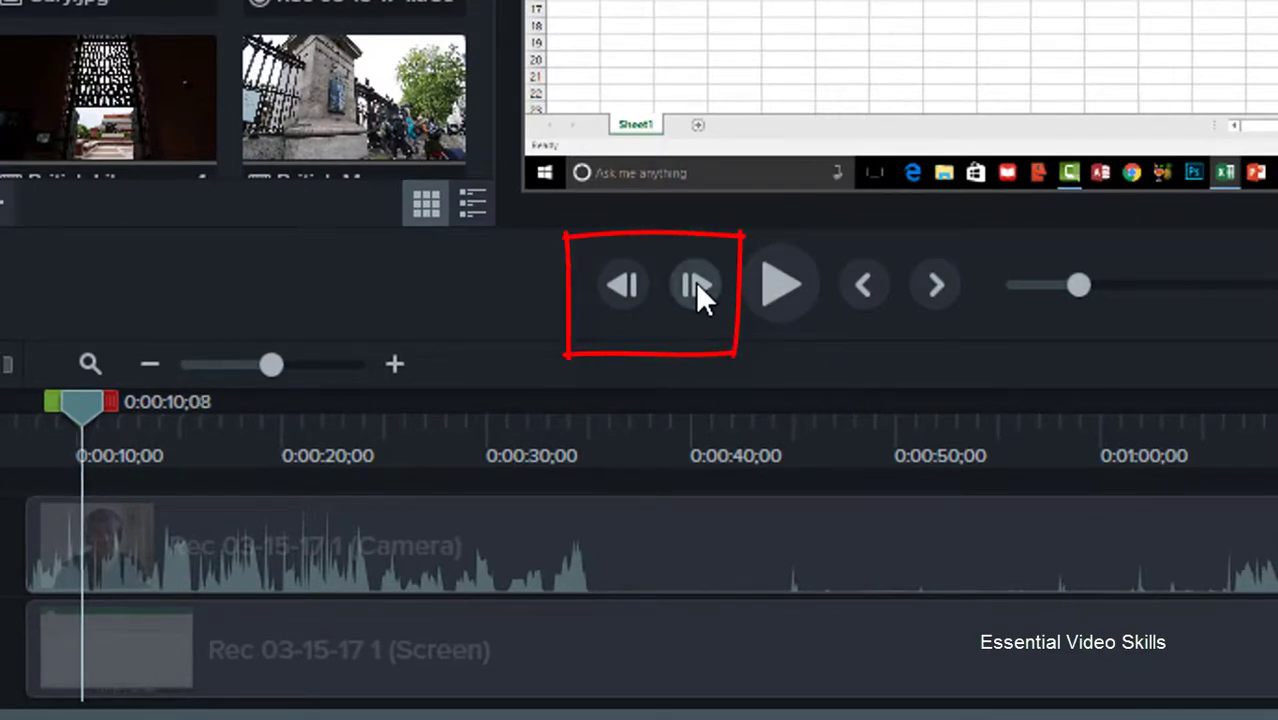
left_click(695, 284)
left_click(695, 284)
left_click(695, 284)
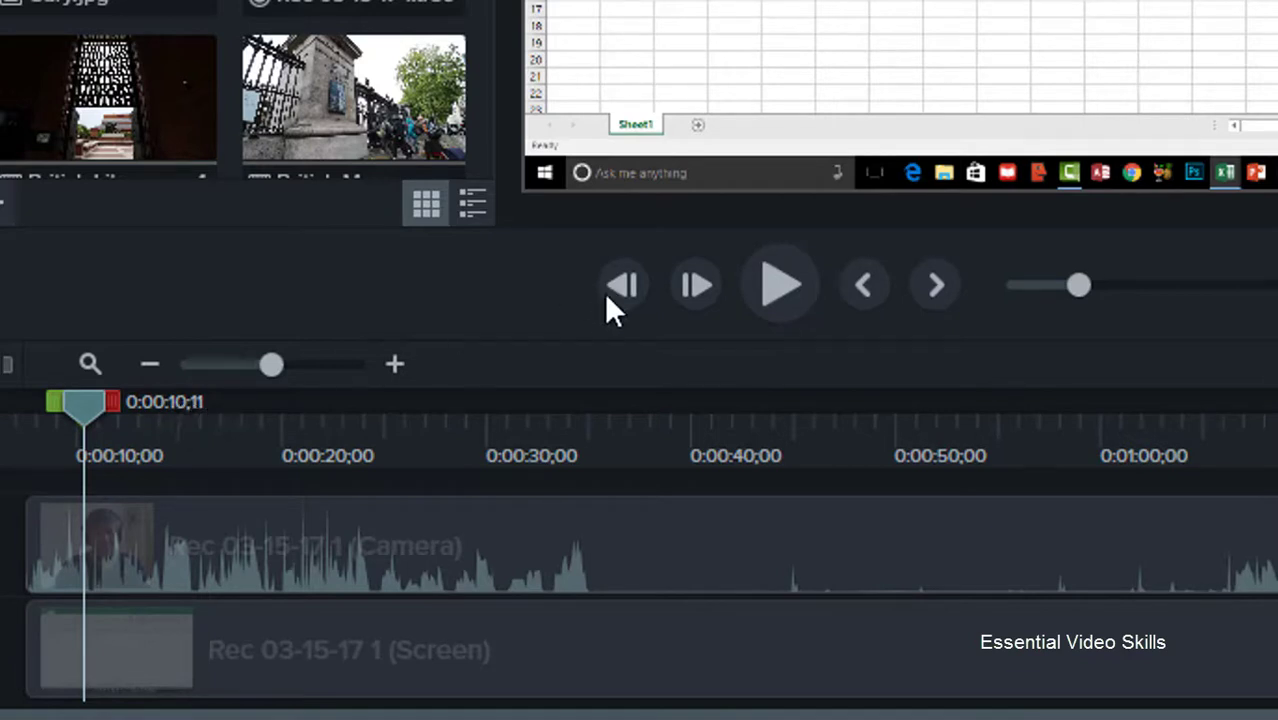
Advance frame by frame to 0:00:10;14 and trim the start of the camera and screen recordings to the playhead.
left_click(700, 284)
left_click(700, 284)
left_click(700, 284)
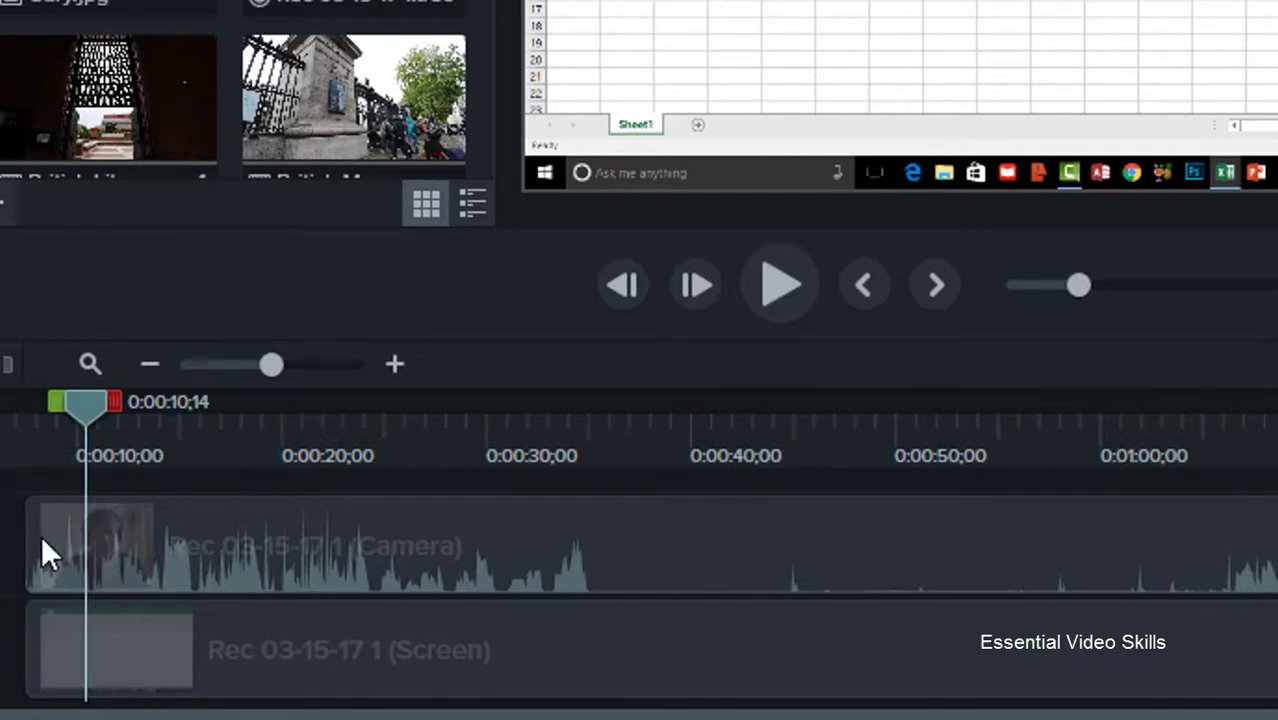
left_click_drag(24, 533, 95, 540)
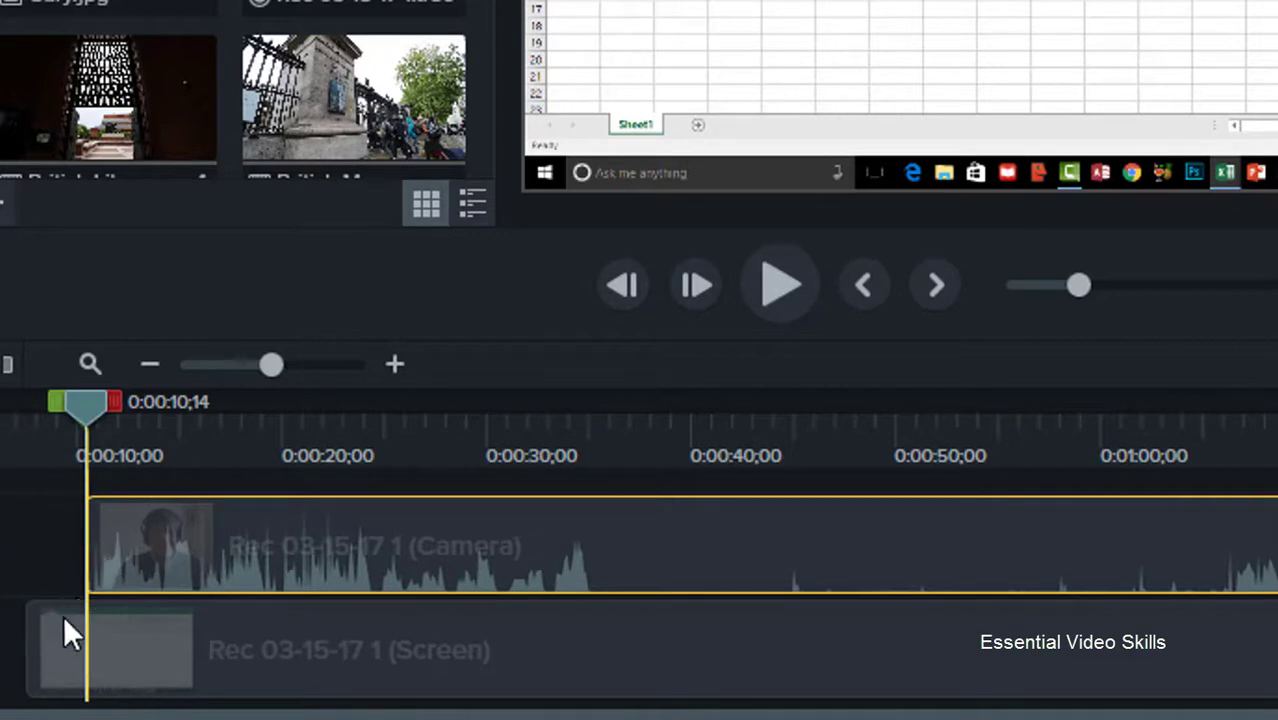
left_click(25, 629)
left_click_drag(24, 628, 95, 631)
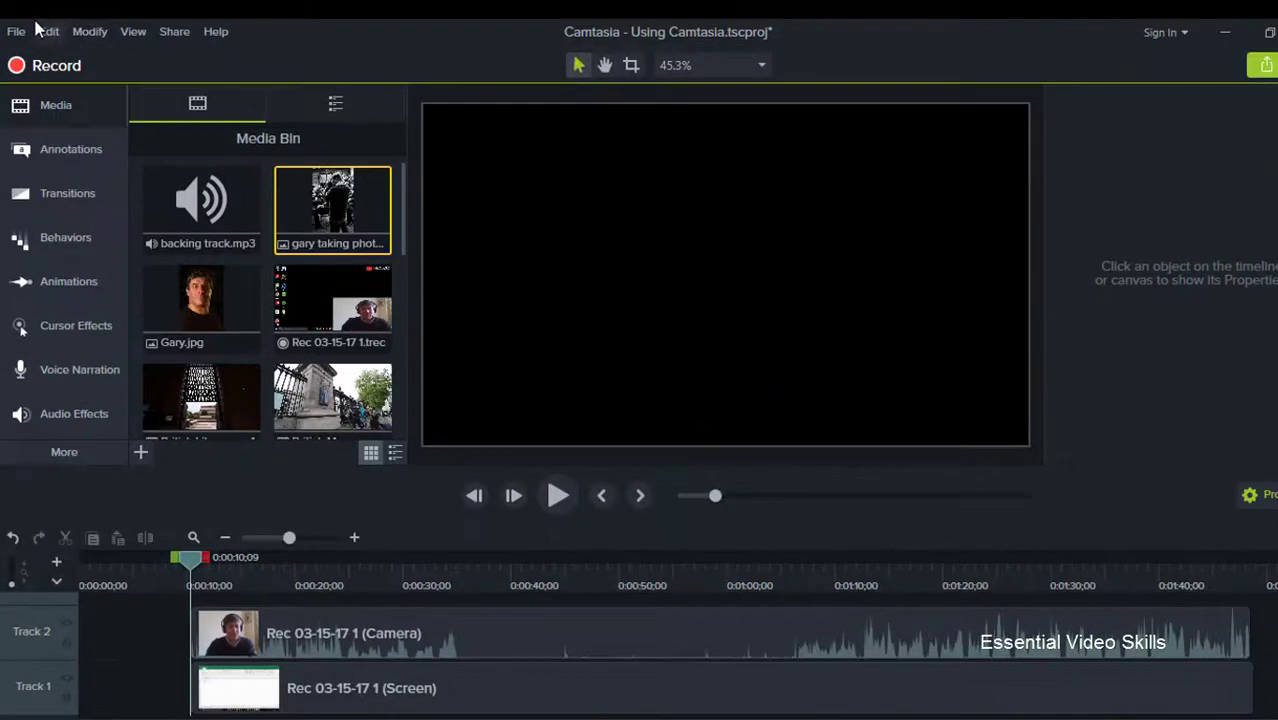
left_click(52, 32)
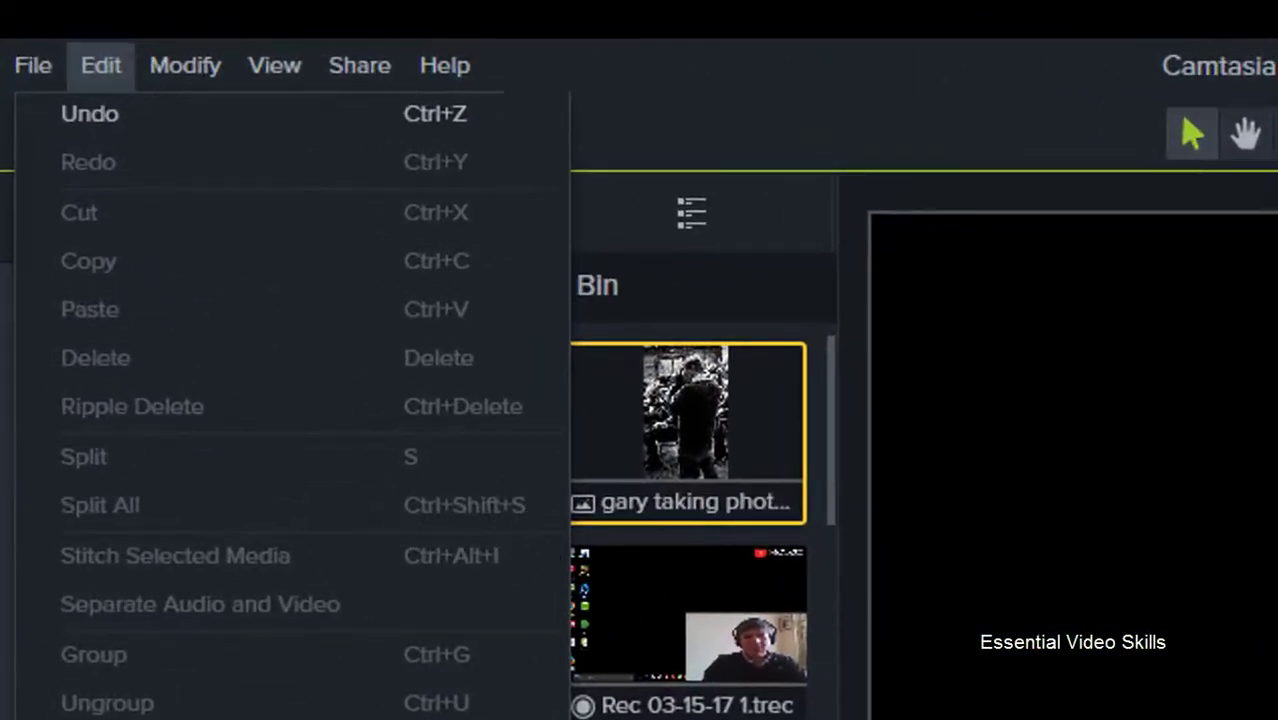
left_click(43, 674)
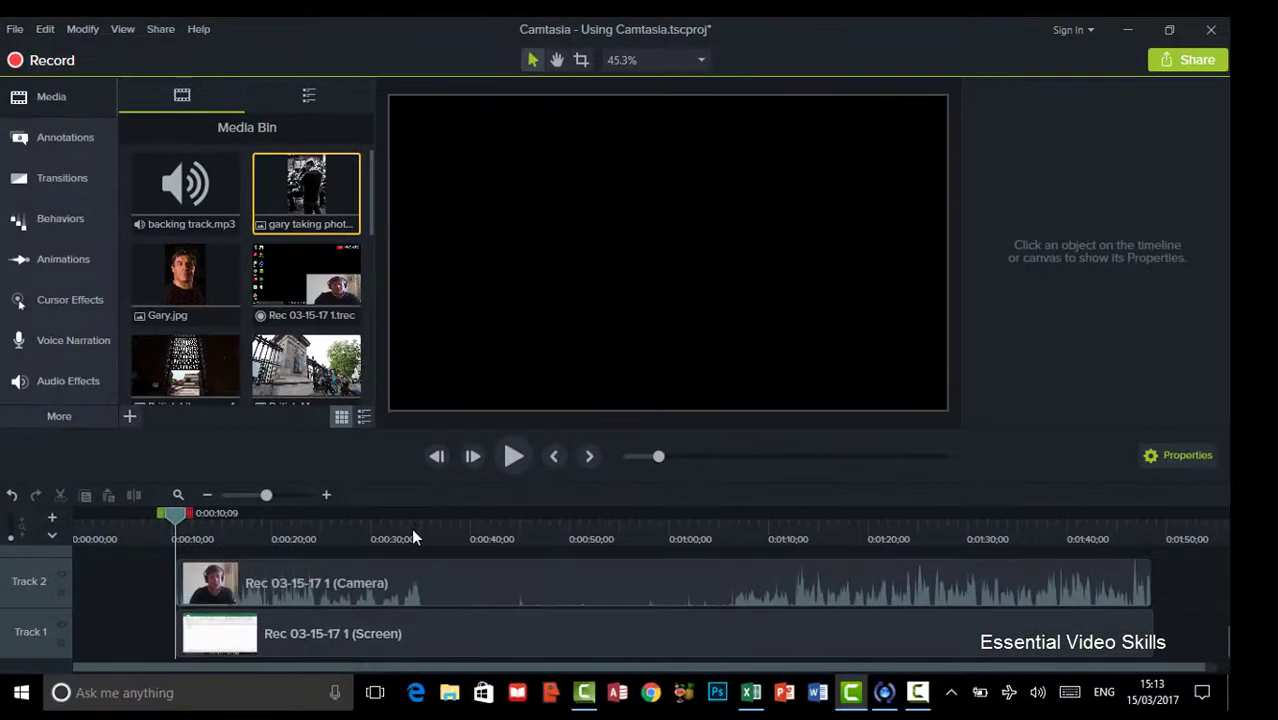
Move the playhead to 0:00:35;00, where the quiet stretch of the camera recording begins.
left_click_drag(413, 531, 421, 528)
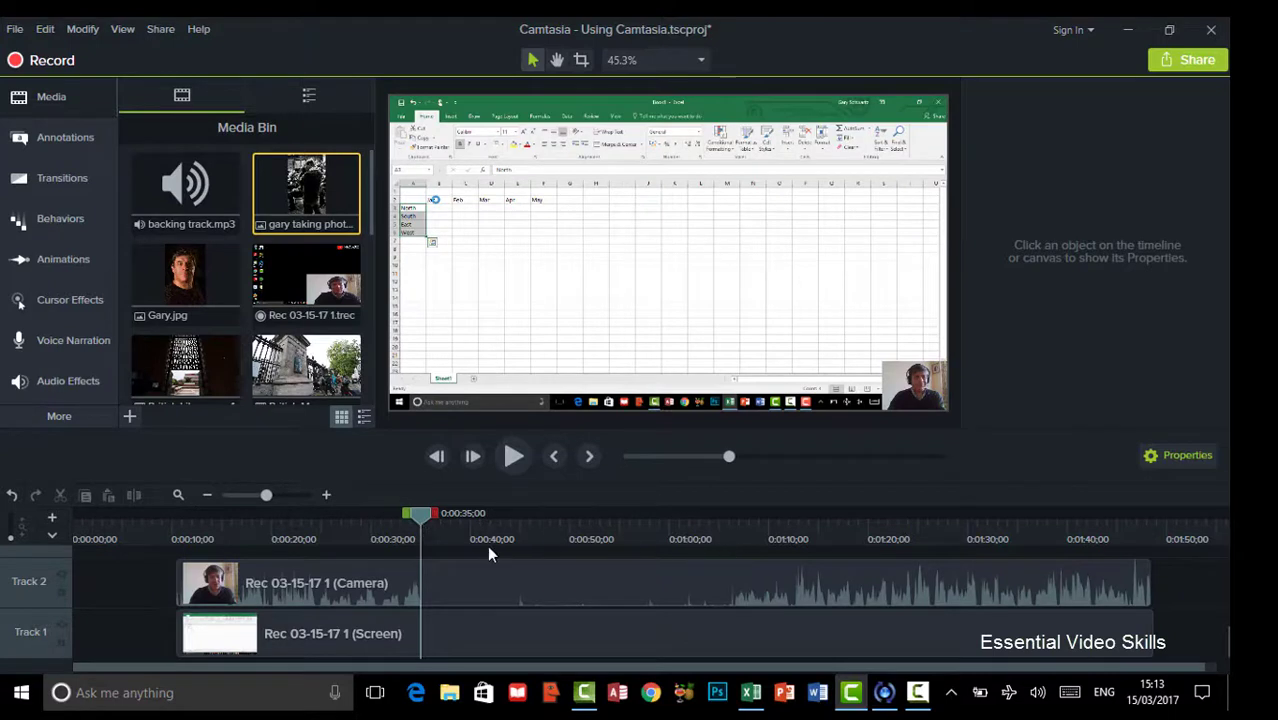